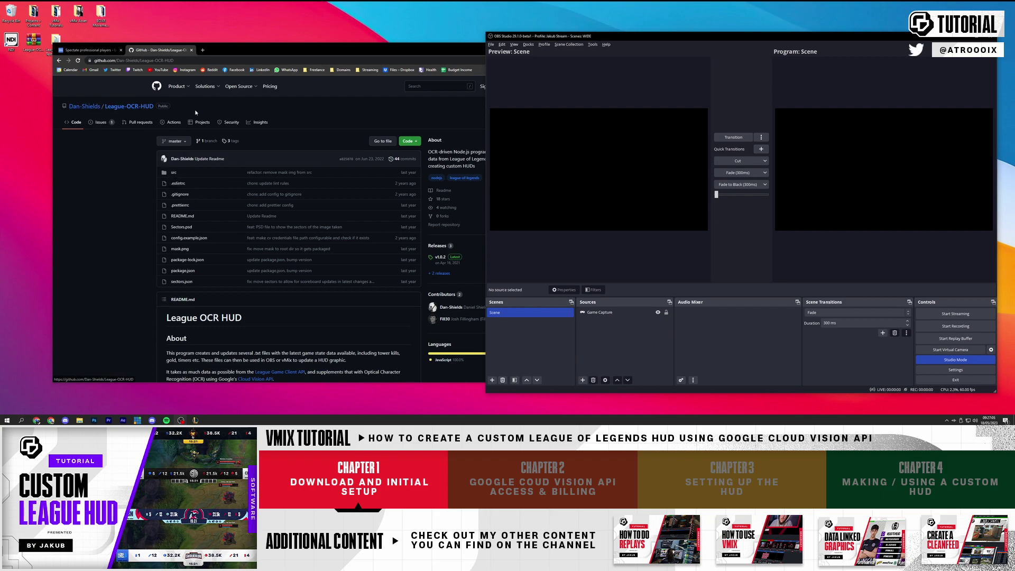
# Step: Bring Chrome forward and read the League-OCR-HUD README's prerequisites and installation steps
pyautogui.click(115, 113)
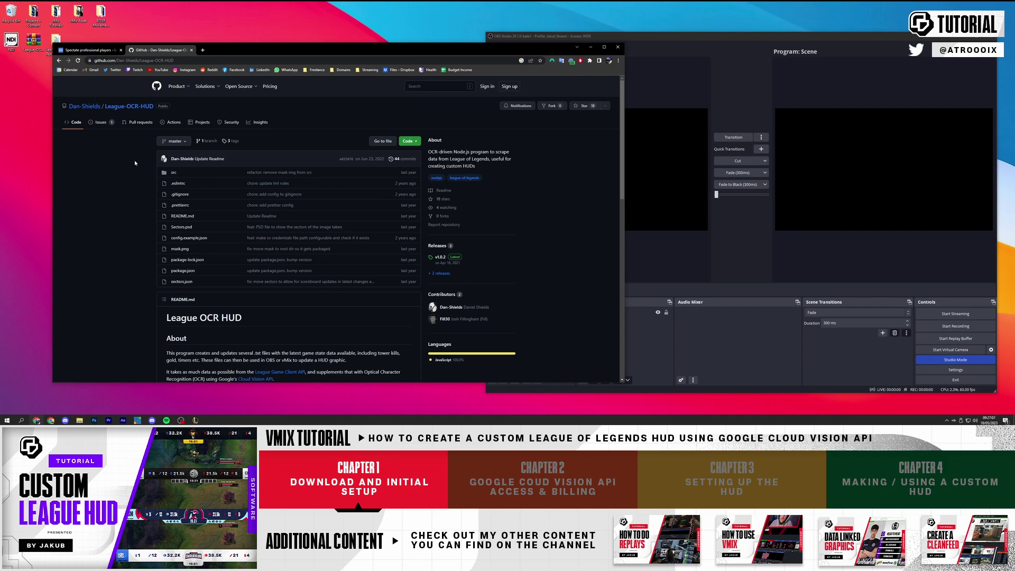
pyautogui.scroll(-3, 135, 159)
pyautogui.scroll(-5, 125, 168)
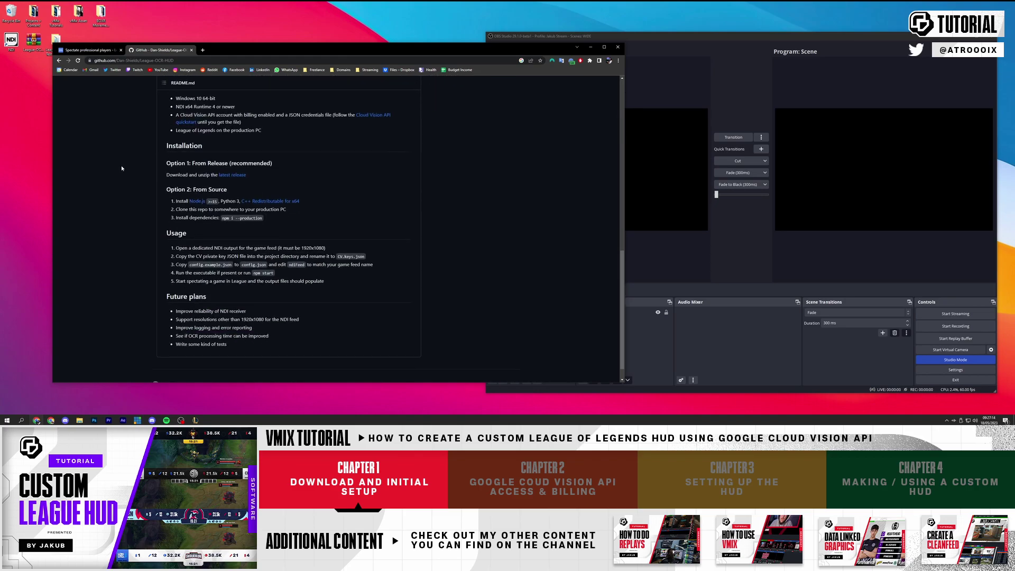
pyautogui.scroll(1, 110, 203)
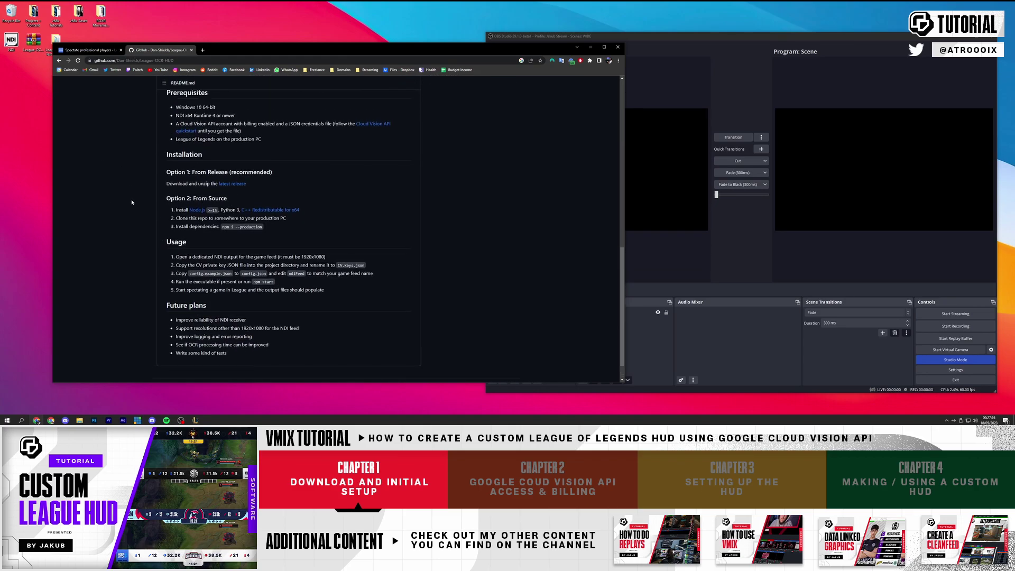
pyautogui.scroll(10, 131, 202)
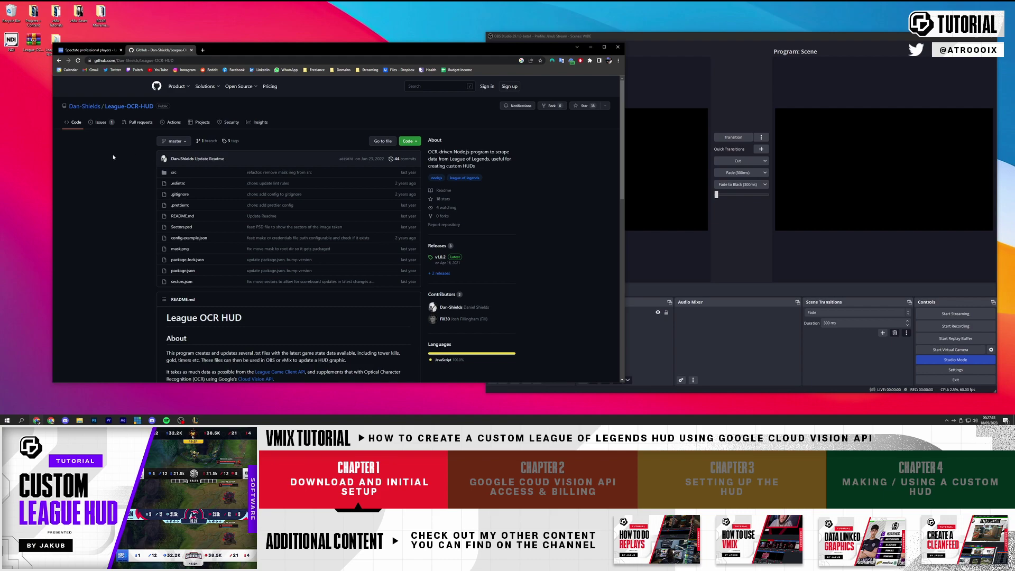
pyautogui.scroll(-8, 110, 156)
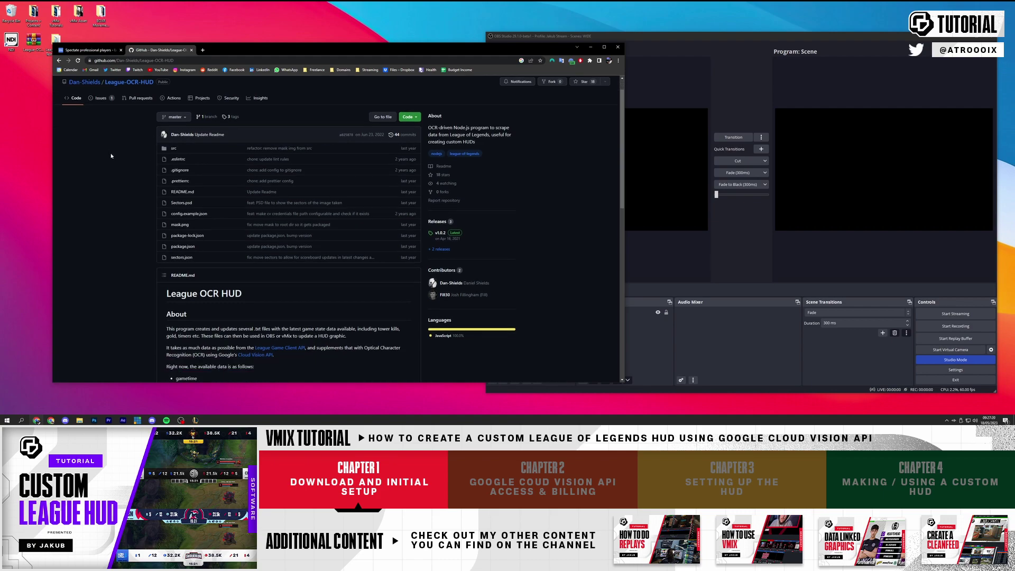
pyautogui.scroll(5, 109, 155)
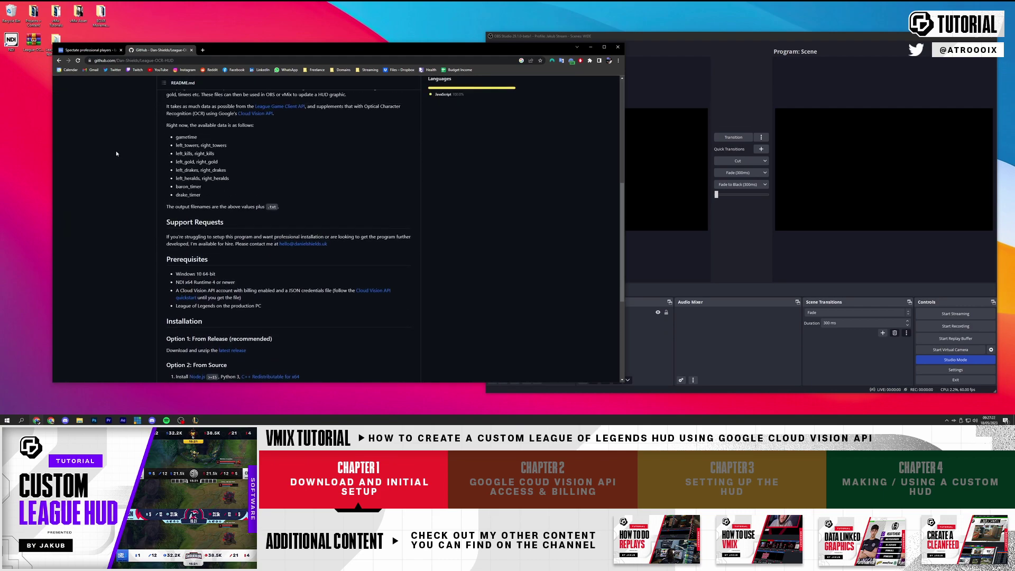
pyautogui.scroll(-4, 229, 202)
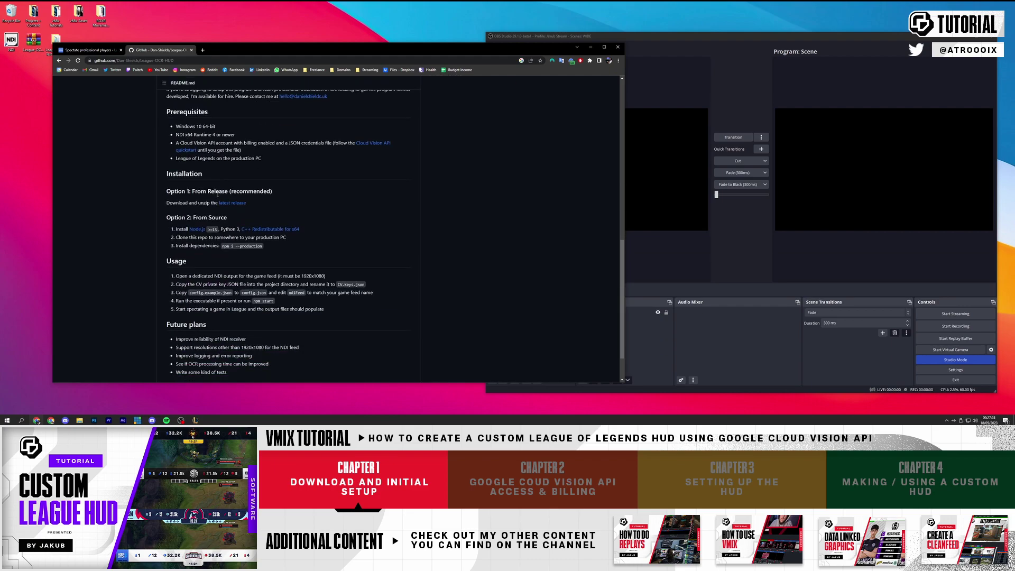
pyautogui.scroll(1, 134, 179)
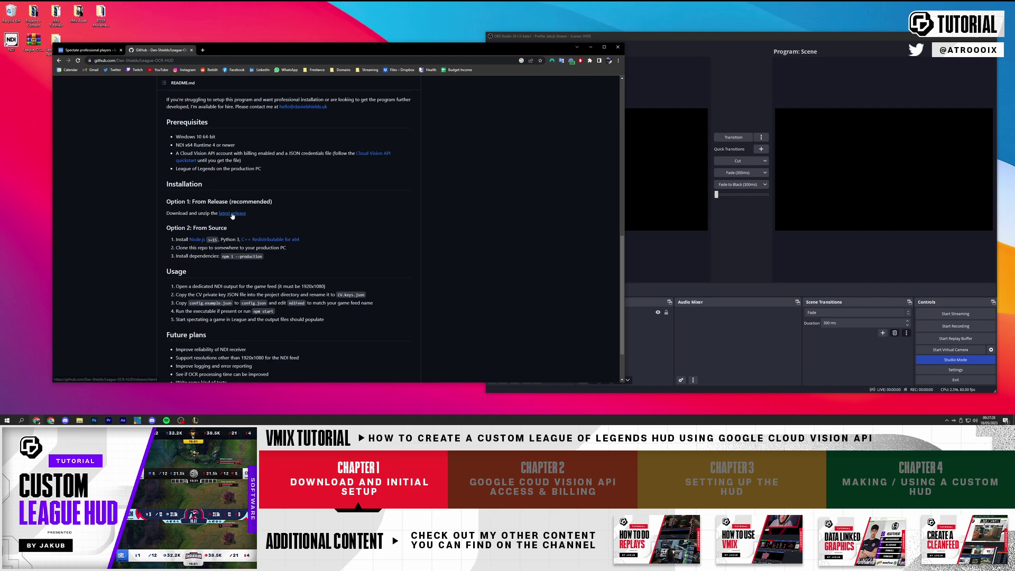
# Step: Look at the latest release and the owner's profile, then return to the League-OCR-HUD repository
pyautogui.click(231, 215)
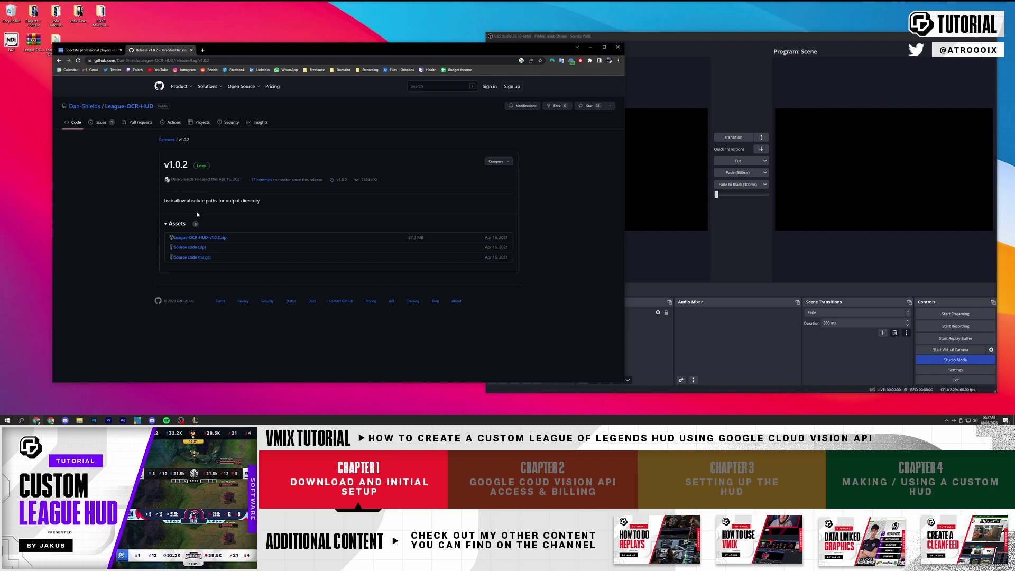
pyautogui.click(90, 109)
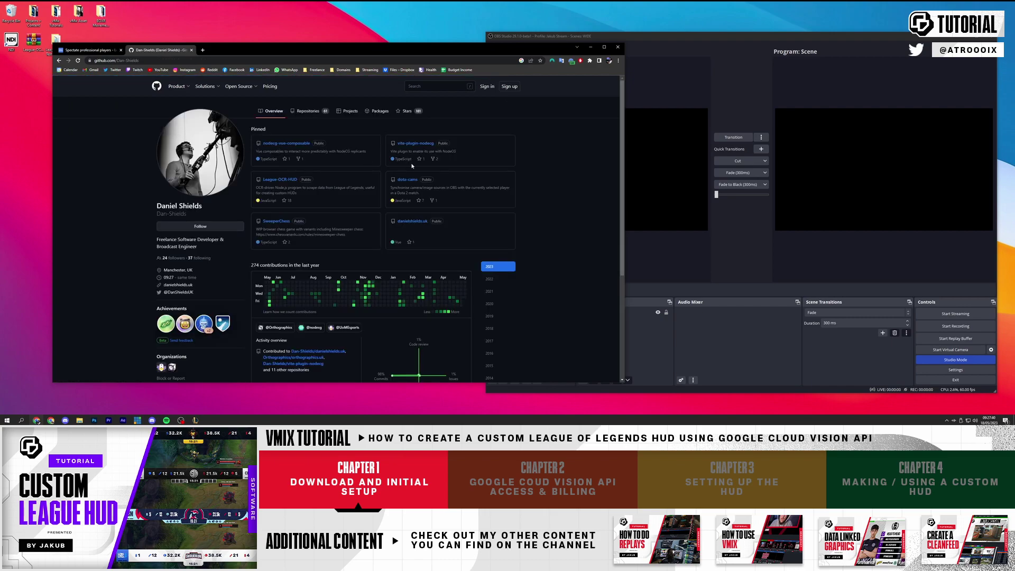
pyautogui.click(287, 180)
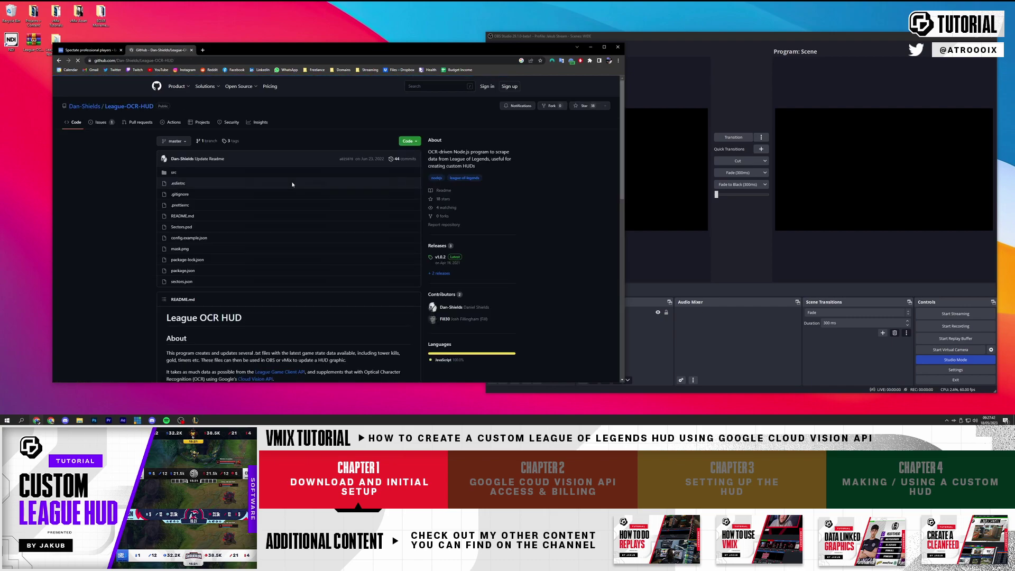
pyautogui.scroll(-1, 433, 238)
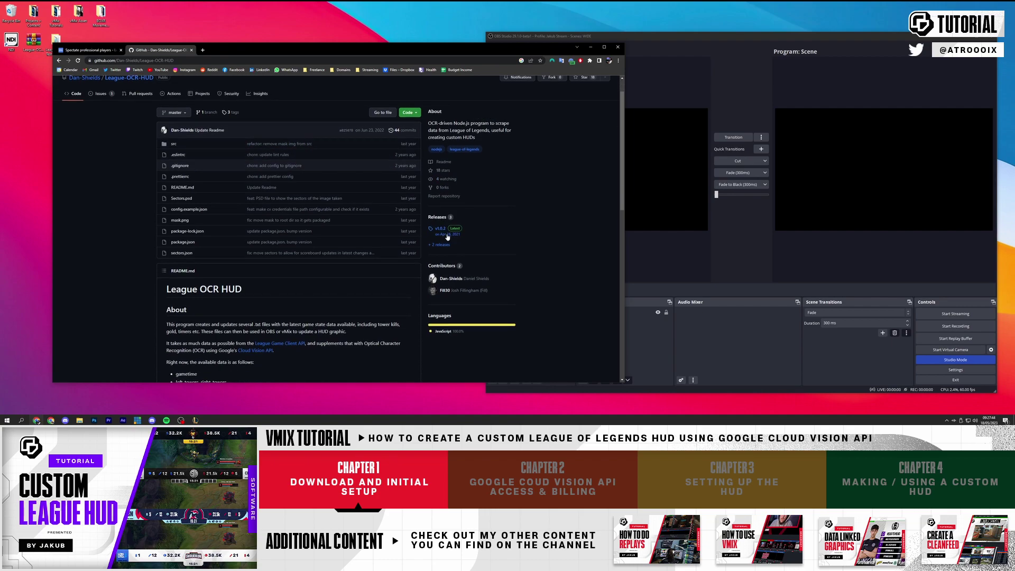
# Step: From the releases list, open v2.0.1-preview and download League-OCR-HUD-v2.0.1-preview.zip
pyautogui.click(445, 245)
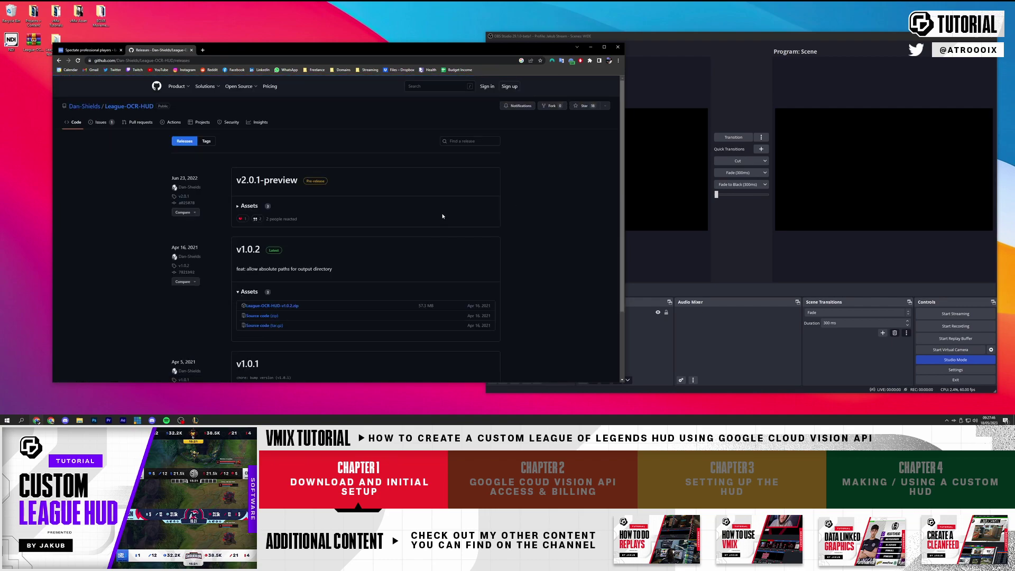
pyautogui.scroll(-1, 443, 216)
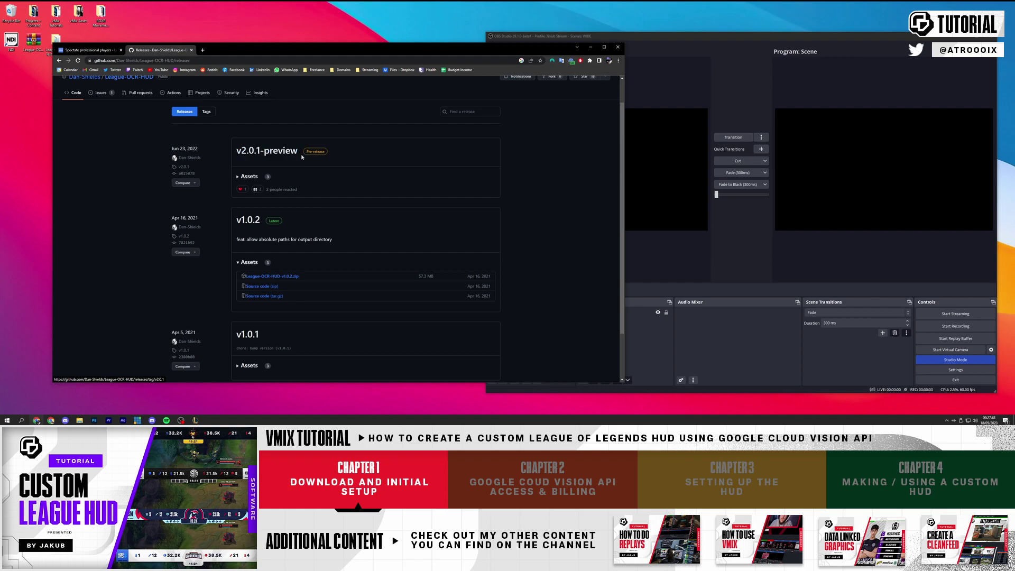
pyautogui.click(255, 182)
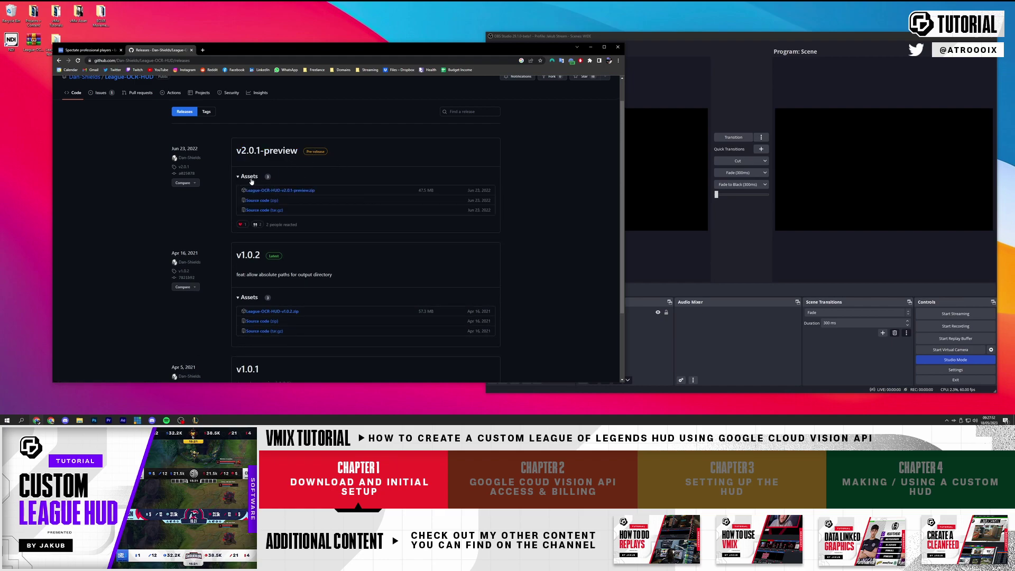
pyautogui.click(249, 178)
pyautogui.click(283, 156)
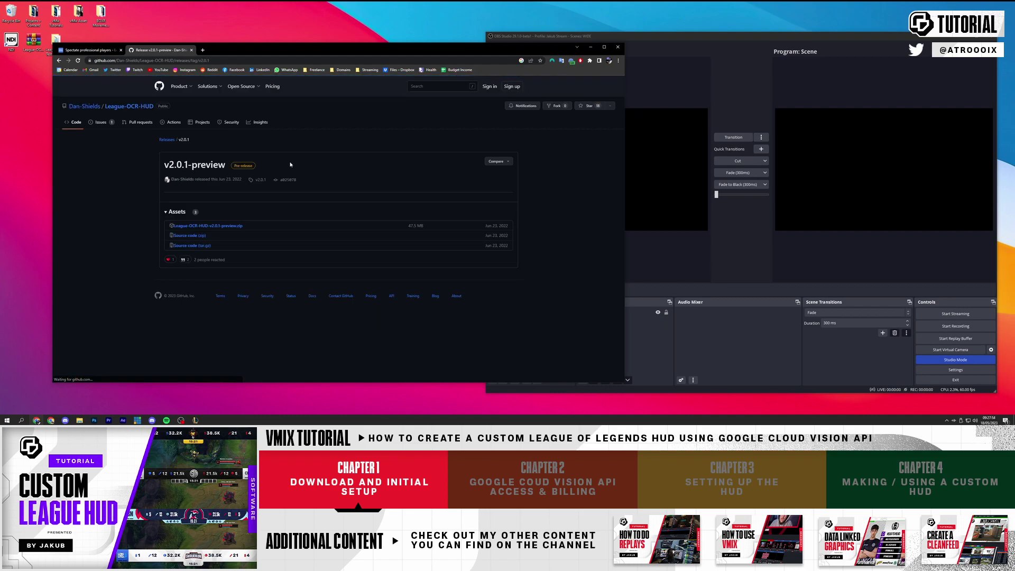
pyautogui.click(226, 228)
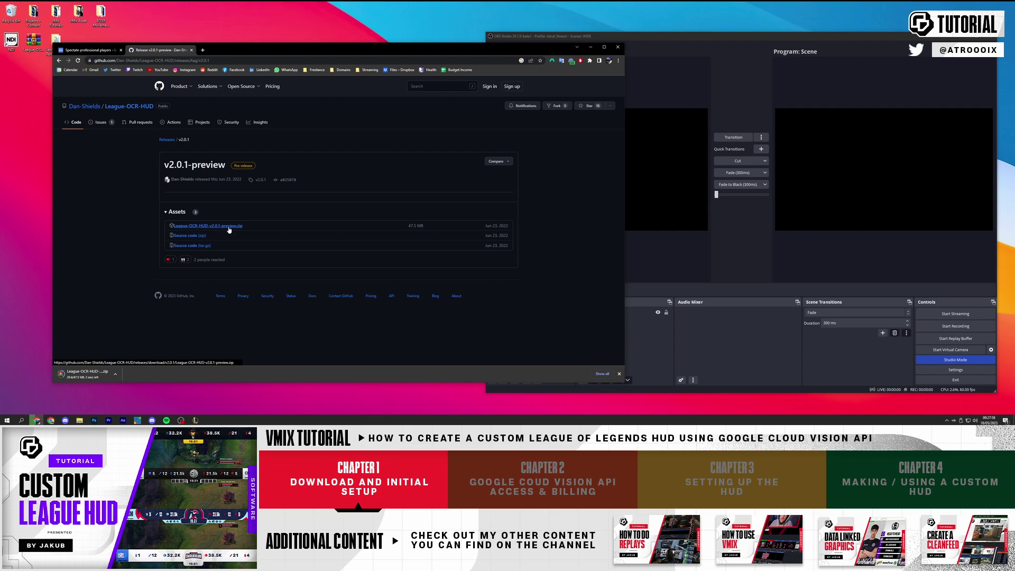
# Step: Extract the League-OCR-HUD Test Stage folder from the zip to the desktop, then open it
pyautogui.moveTo(344, 46); pyautogui.dragTo(657, 49)
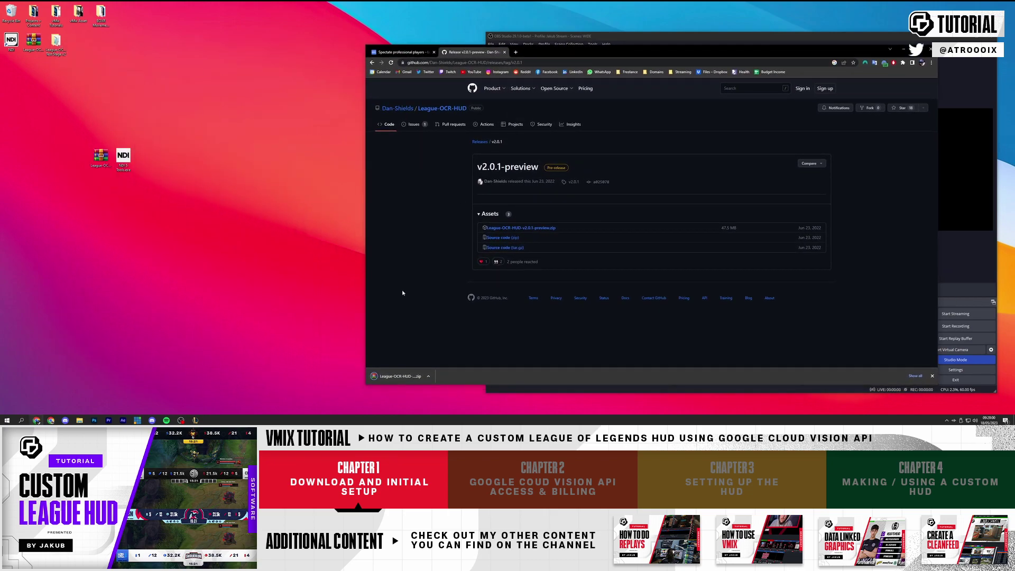
pyautogui.click(401, 376)
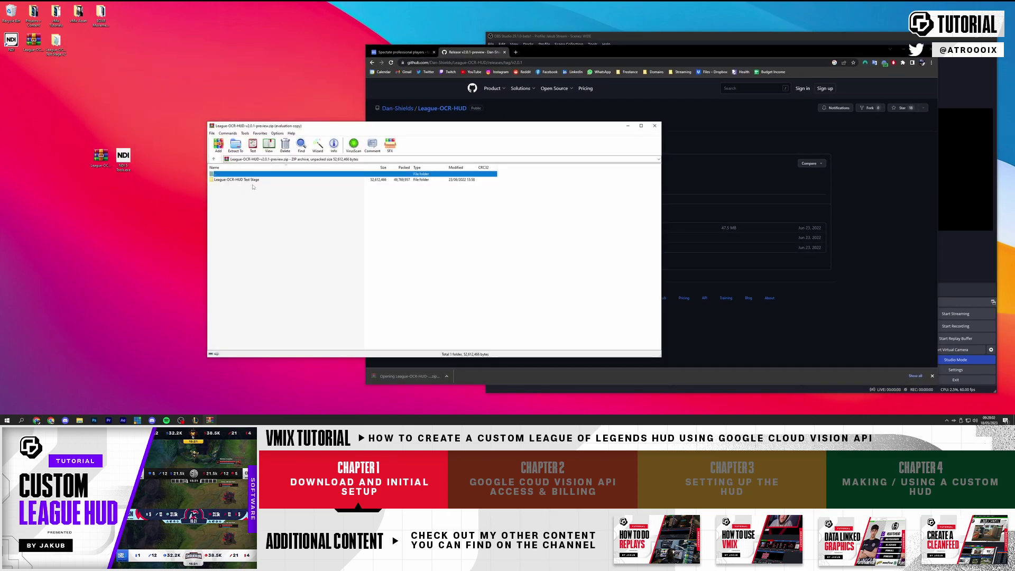
pyautogui.moveTo(249, 180); pyautogui.dragTo(232, 80)
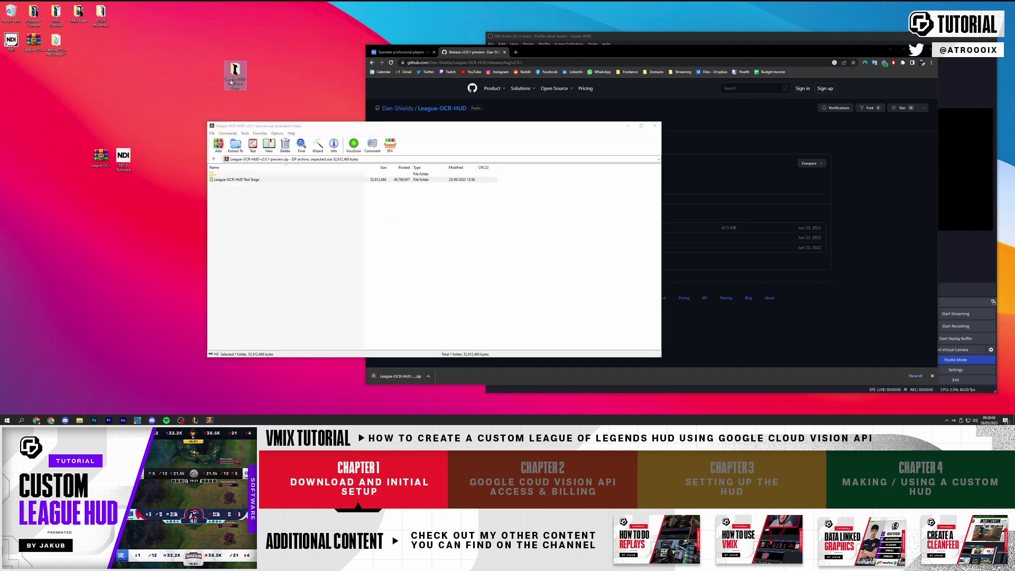
pyautogui.click(654, 126)
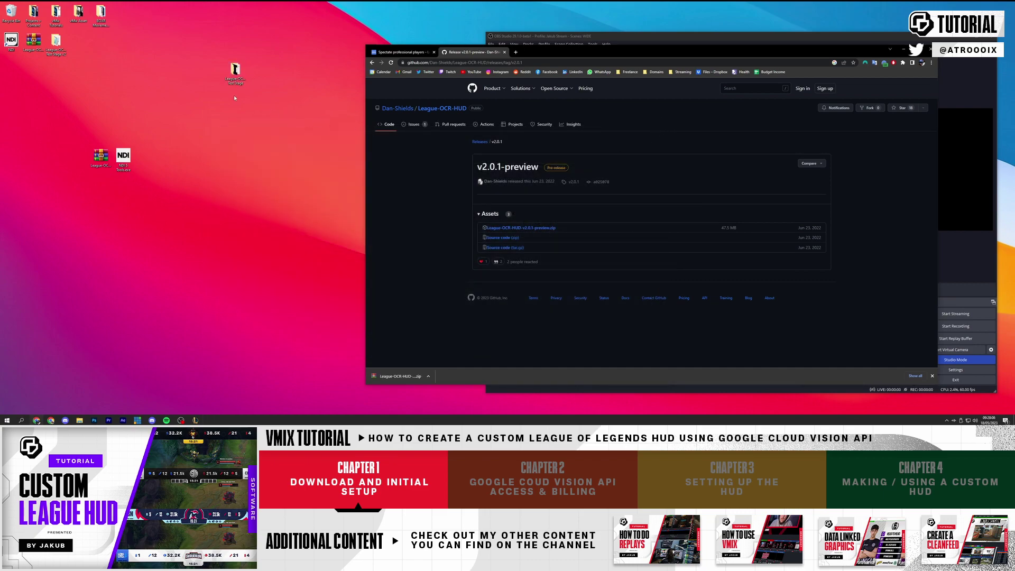
pyautogui.doubleClick(235, 71)
pyautogui.moveTo(409, 94); pyautogui.dragTo(278, 92)
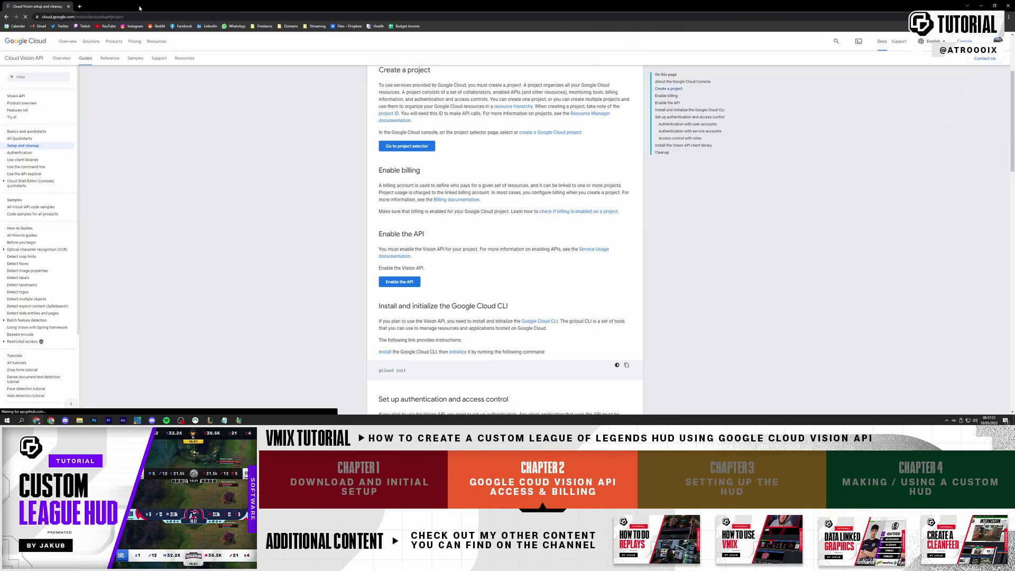
# Step: Create a Google Cloud project named 'League HUD' and enable the Cloud Vision API for it
pyautogui.click(412, 286)
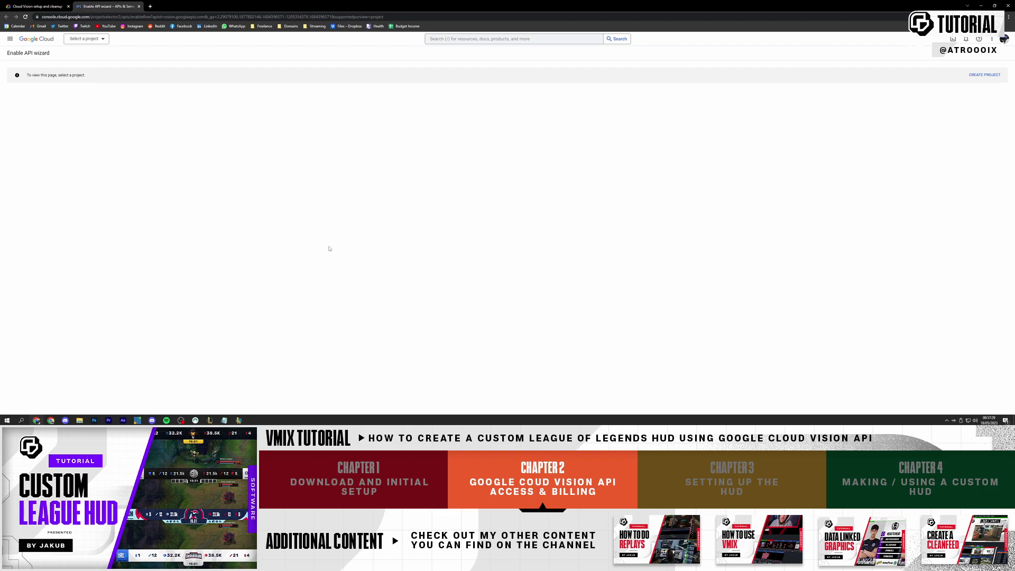
pyautogui.click(86, 39)
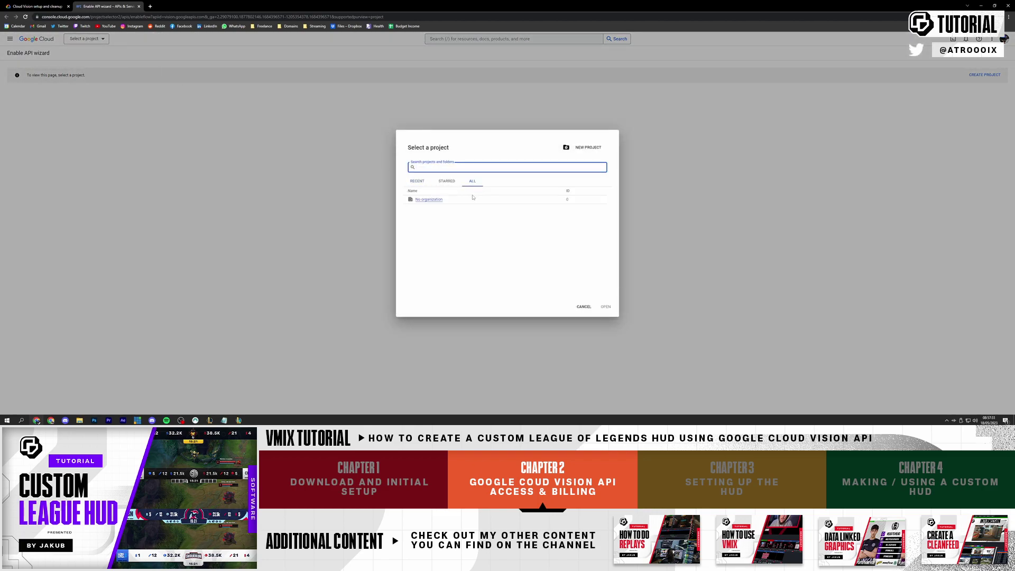
pyautogui.click(595, 147)
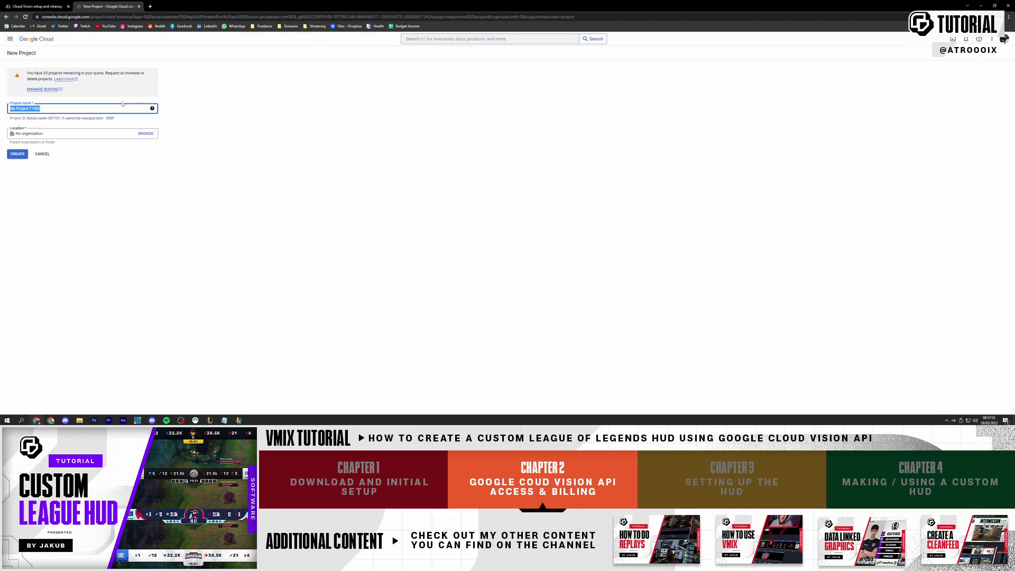
pyautogui.write('League HUD')
pyautogui.click(17, 155)
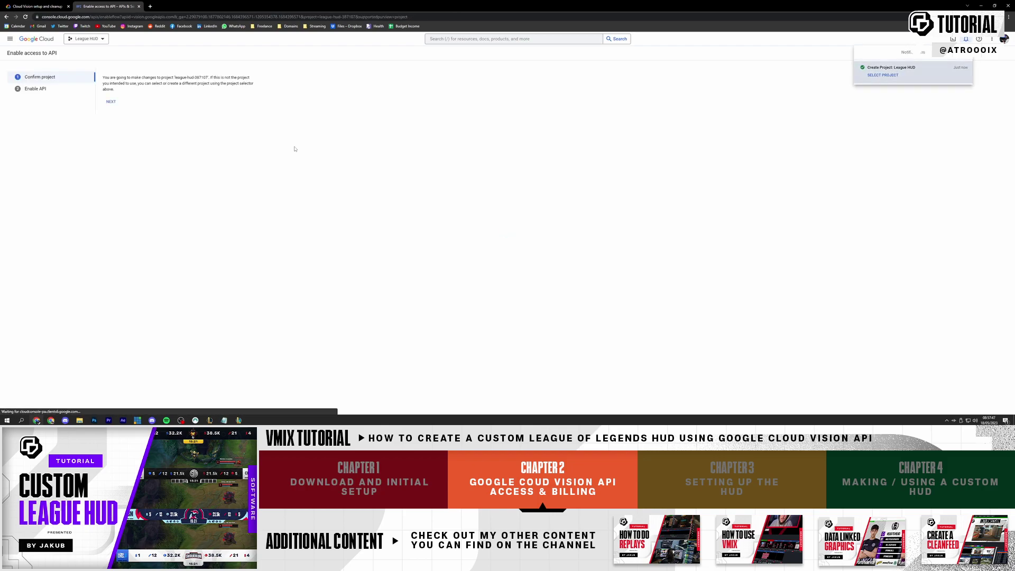
pyautogui.click(111, 102)
pyautogui.click(111, 102)
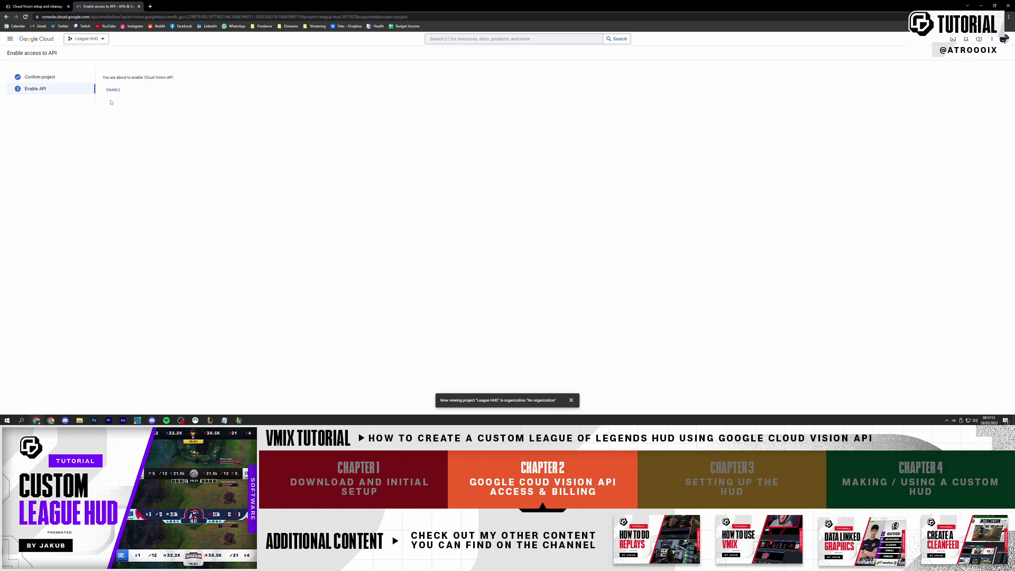
pyautogui.click(112, 91)
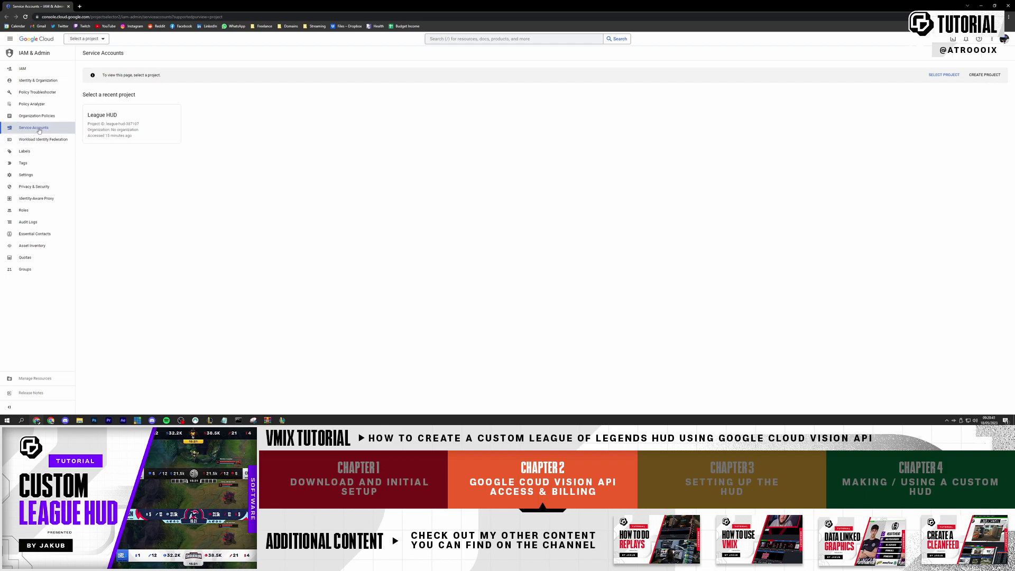
# Step: Create a service account named 'LEAGUE HUD', with the same text as its description
pyautogui.click(109, 122)
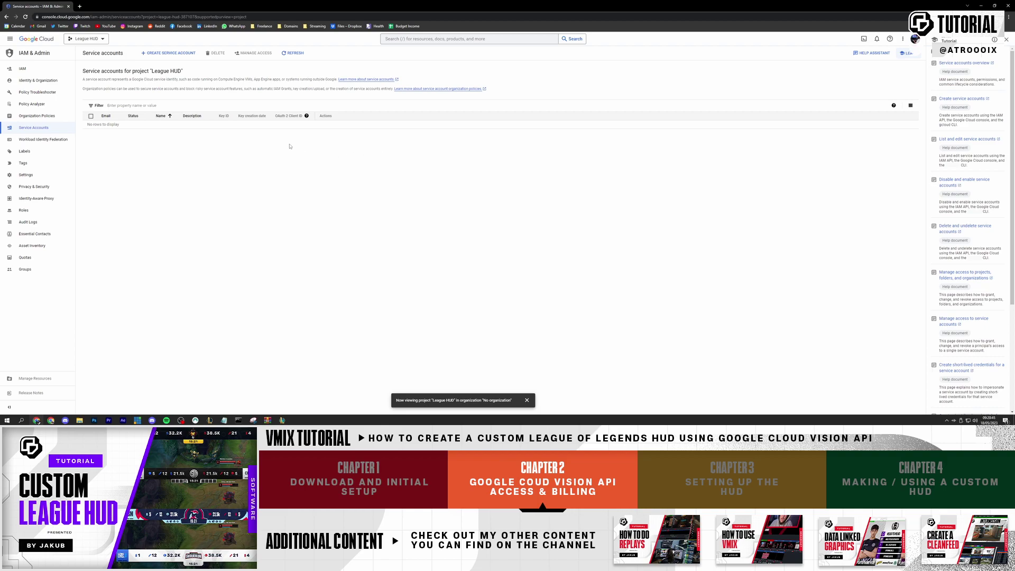
pyautogui.click(172, 53)
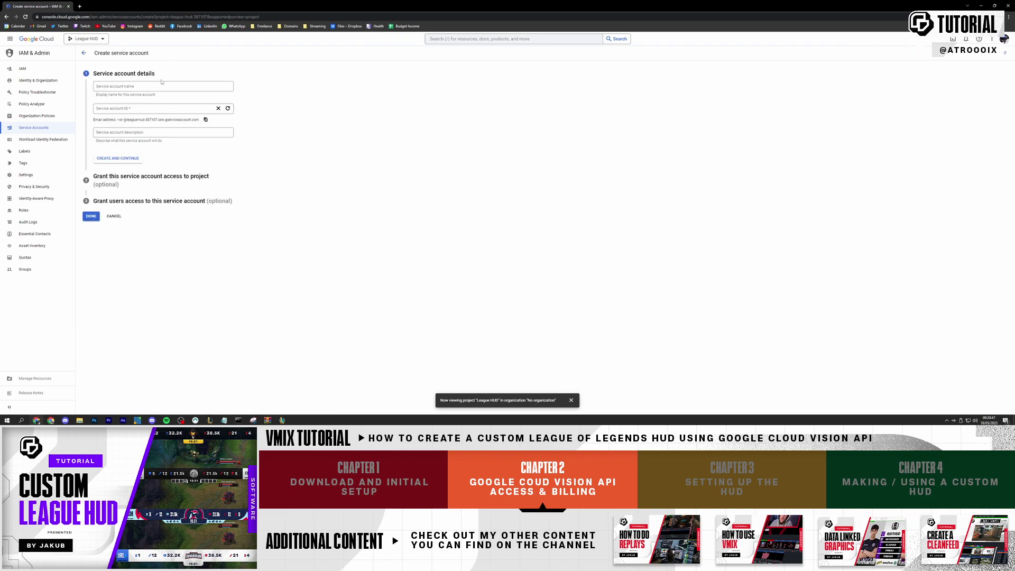
pyautogui.click(161, 85)
pyautogui.write('LEAGUE')
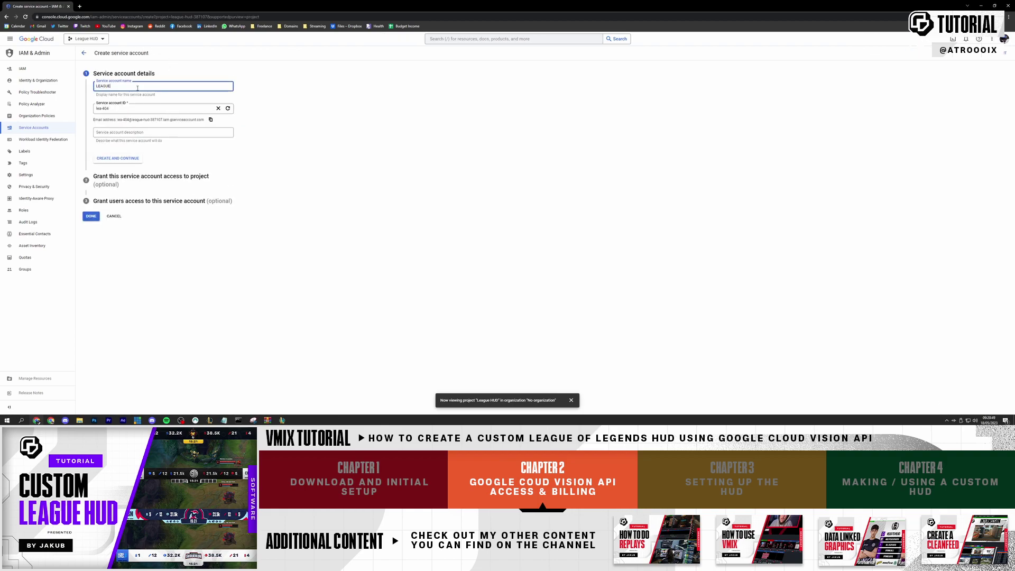
pyautogui.write(' HUD')
pyautogui.hotkey('ctrl', 'a')
pyautogui.hotkey('ctrl', 'c')
pyautogui.click(133, 132)
pyautogui.hotkey('ctrl', 'v')
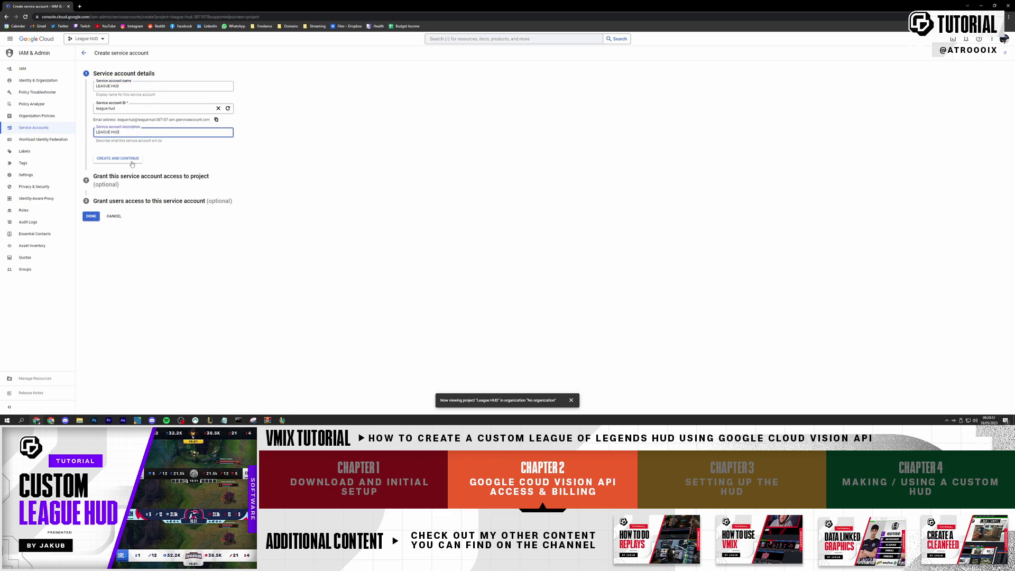
pyautogui.click(131, 162)
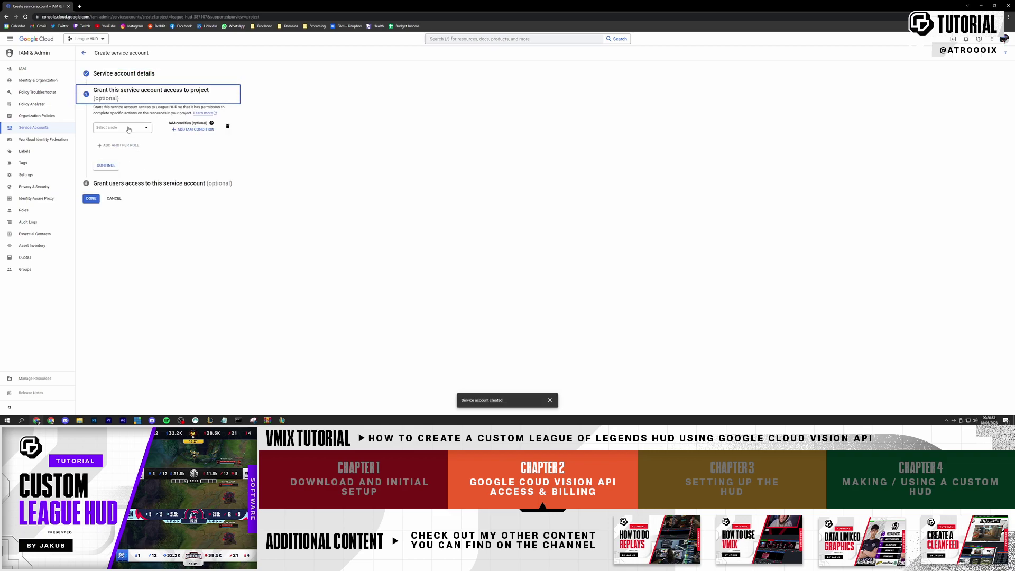
pyautogui.click(106, 165)
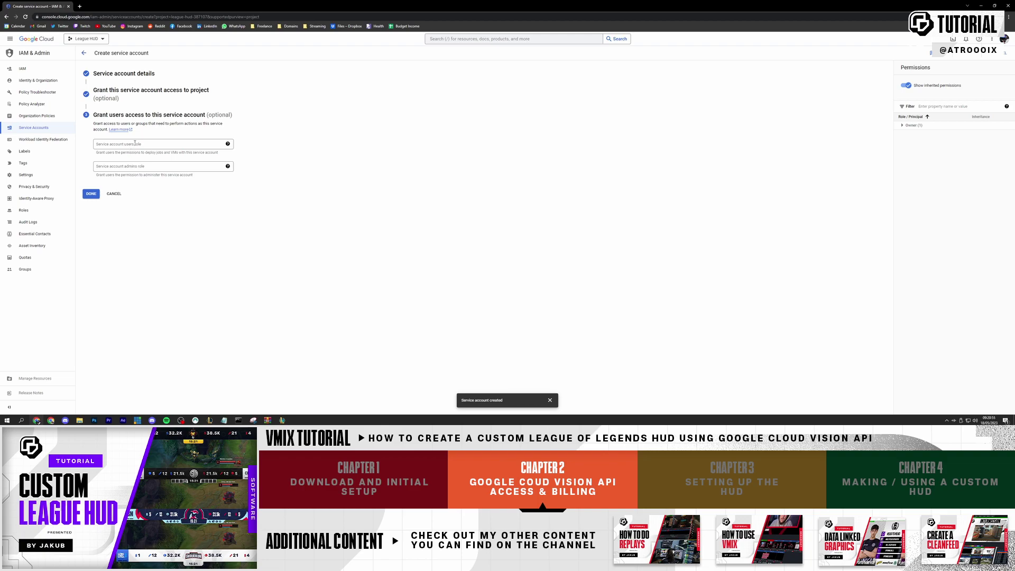
pyautogui.click(136, 143)
pyautogui.click(99, 196)
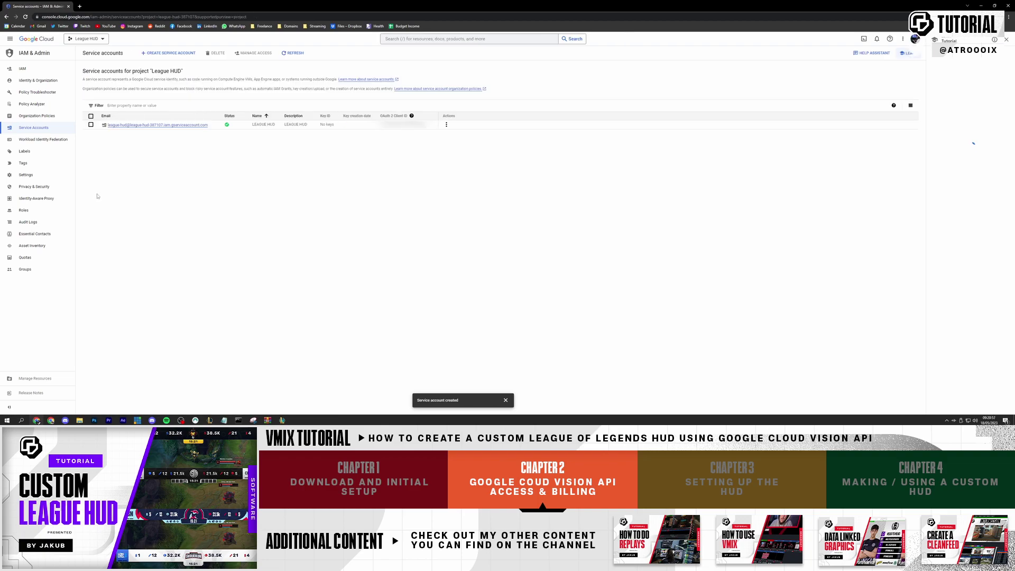
# Step: Create and download a new JSON private key for the LEAGUE HUD service account
pyautogui.click(447, 125)
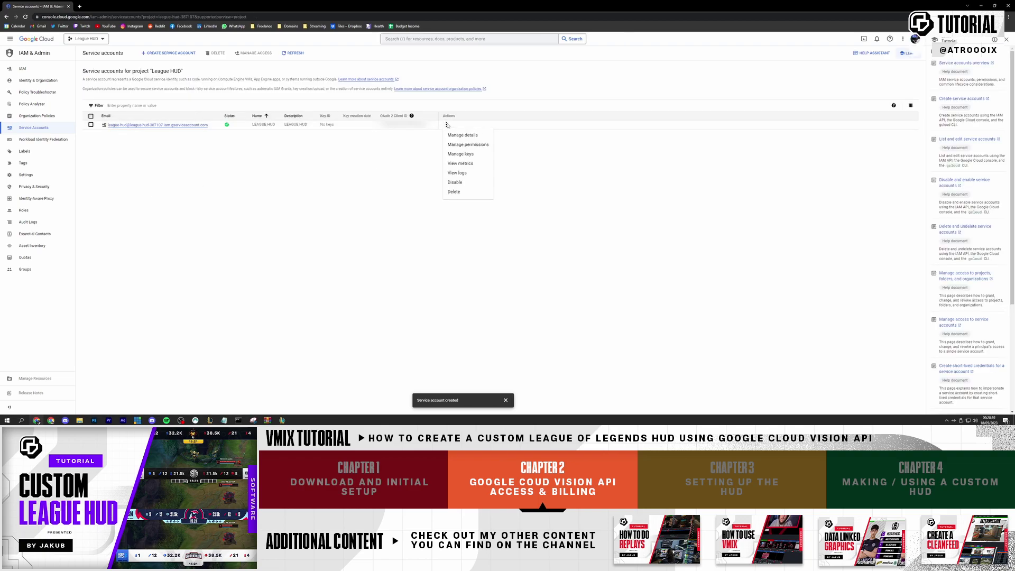
pyautogui.click(455, 154)
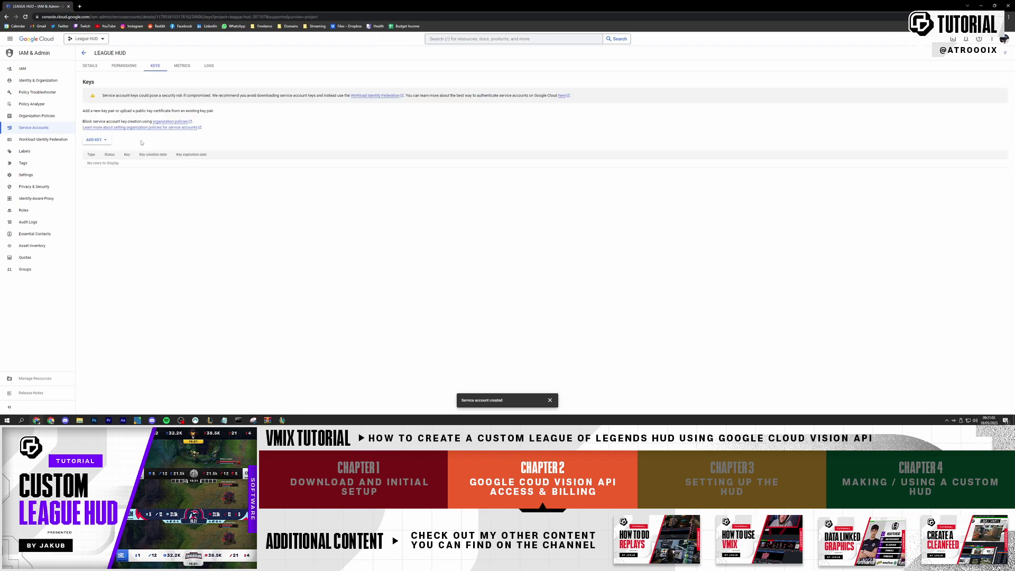
pyautogui.click(95, 140)
pyautogui.click(103, 150)
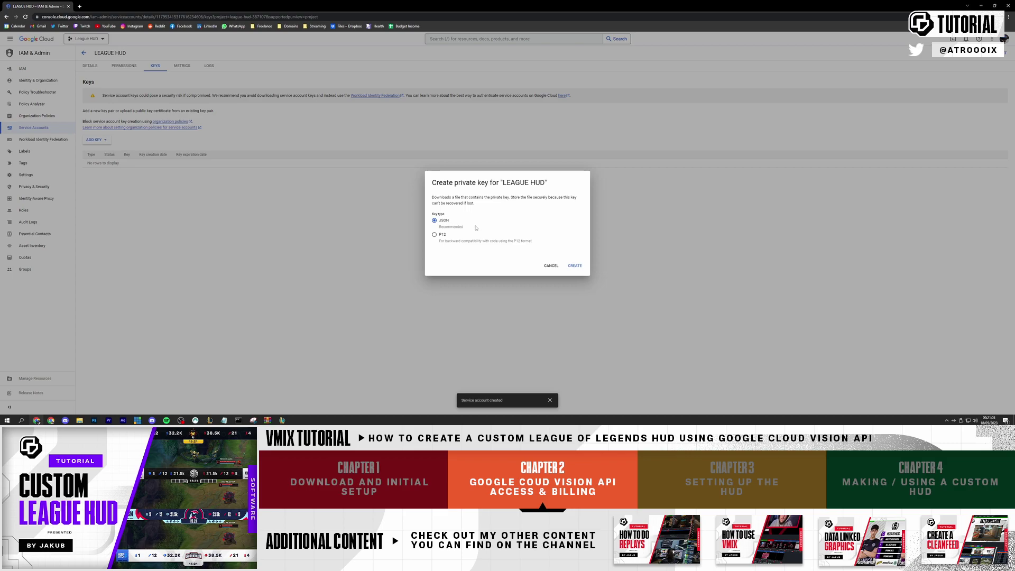
pyautogui.click(575, 266)
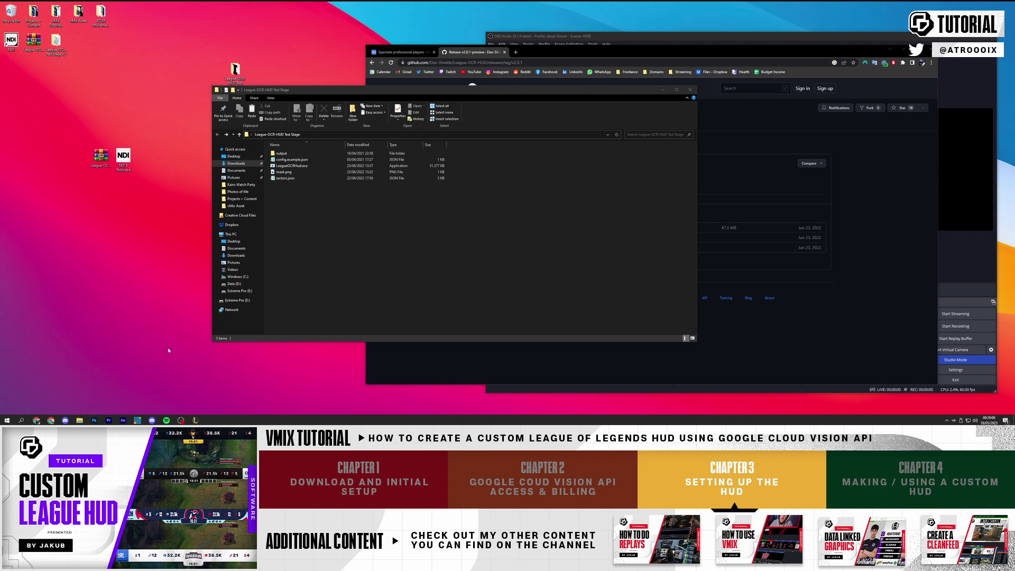
# Step: Paste the downloaded JSON key into the Test Stage folder and rename it CV.keys.json
pyautogui.click(325, 202)
pyautogui.hotkey('ctrl', 'v')
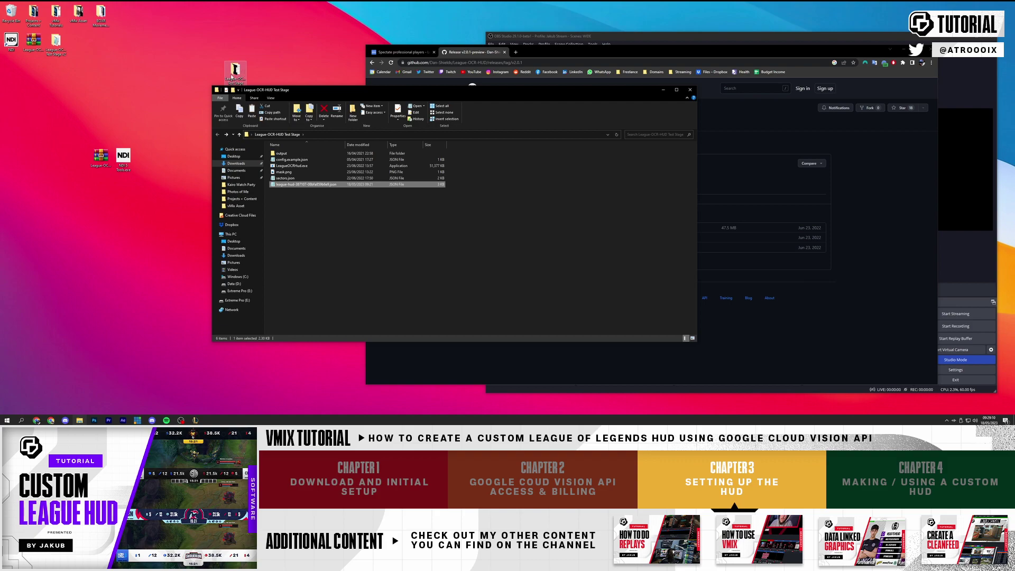
pyautogui.rightClick(303, 186)
pyautogui.click(417, 324)
pyautogui.write('CV')
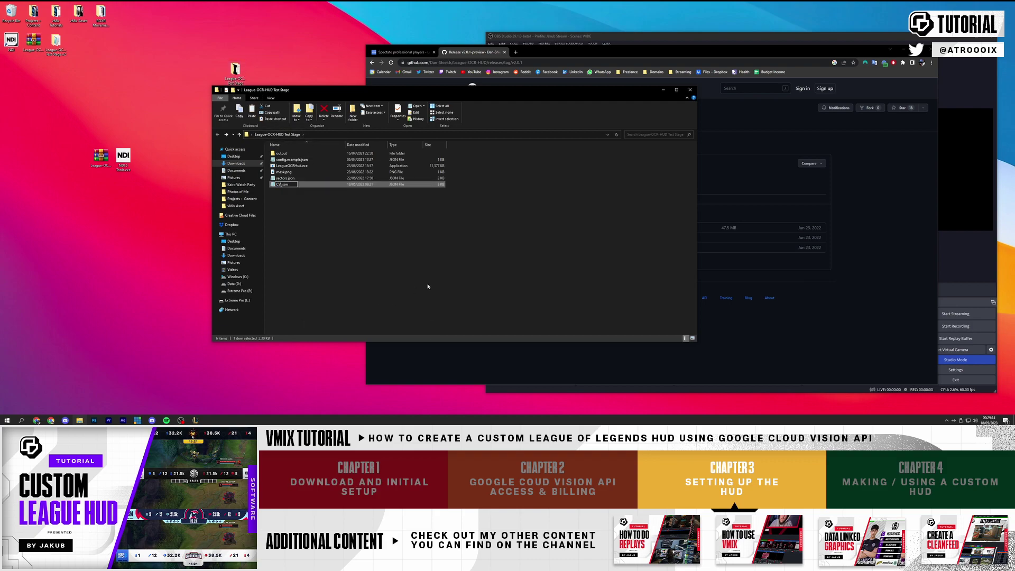
pyautogui.write('.keys')
pyautogui.press('Return')
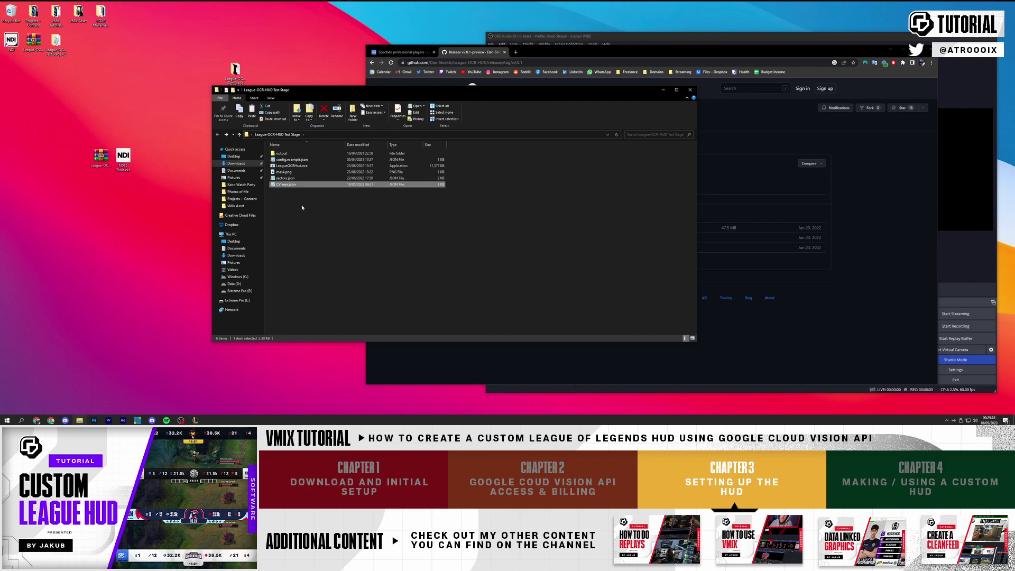
pyautogui.click(302, 160)
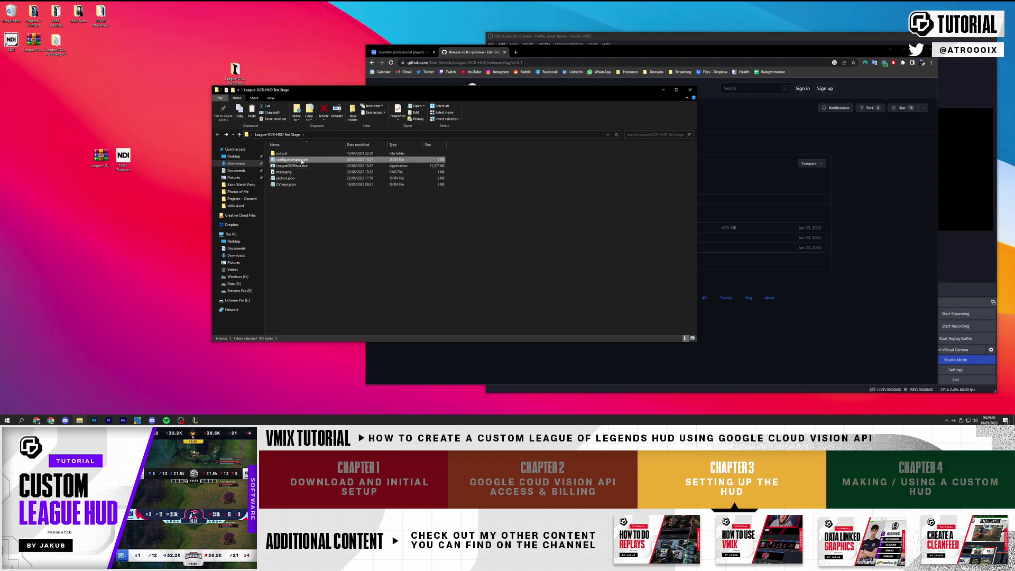
# Step: Set ndiFeed in config.example.json to PC name JS-TD and source LEAGUE-RAW, then save
pyautogui.doubleClick(302, 161)
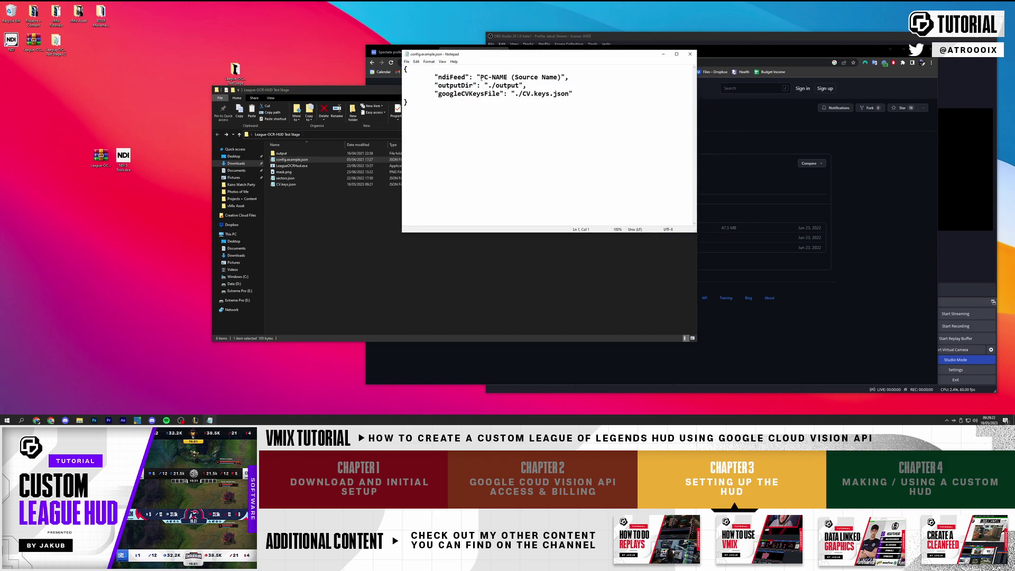
pyautogui.moveTo(481, 77); pyautogui.dragTo(508, 77)
pyautogui.write('JS-TD')
pyautogui.moveTo(506, 77); pyautogui.dragTo(552, 77)
pyautogui.write('LEAGUE-RAW')
pyautogui.click(406, 61)
pyautogui.click(415, 88)
# Step: Bring OBS Studio forward and take a first look at the NDI Output settings
pyautogui.moveTo(181, 421)
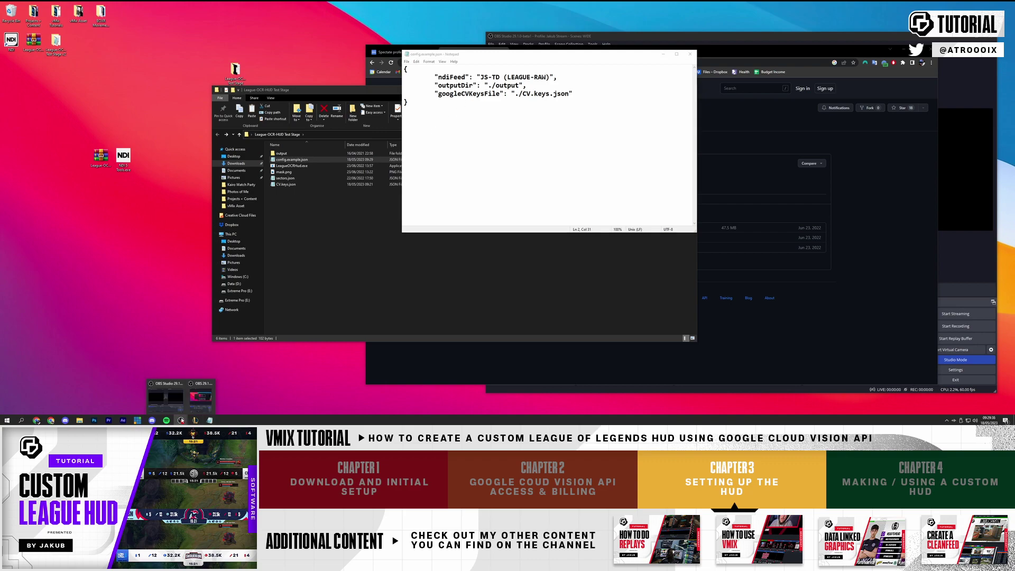
pyautogui.click(176, 387)
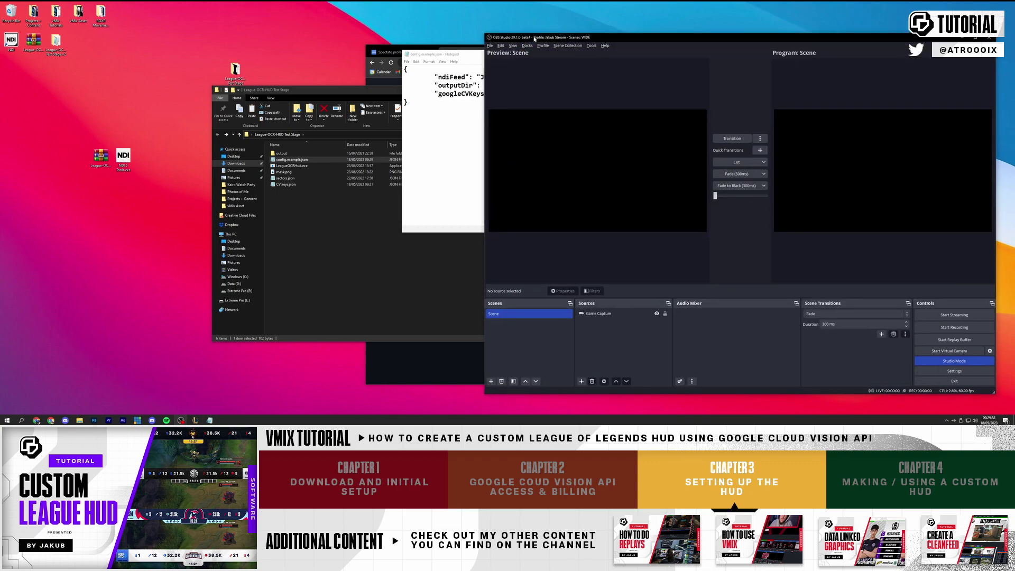
pyautogui.moveTo(524, 36); pyautogui.dragTo(484, 29)
pyautogui.click(551, 38)
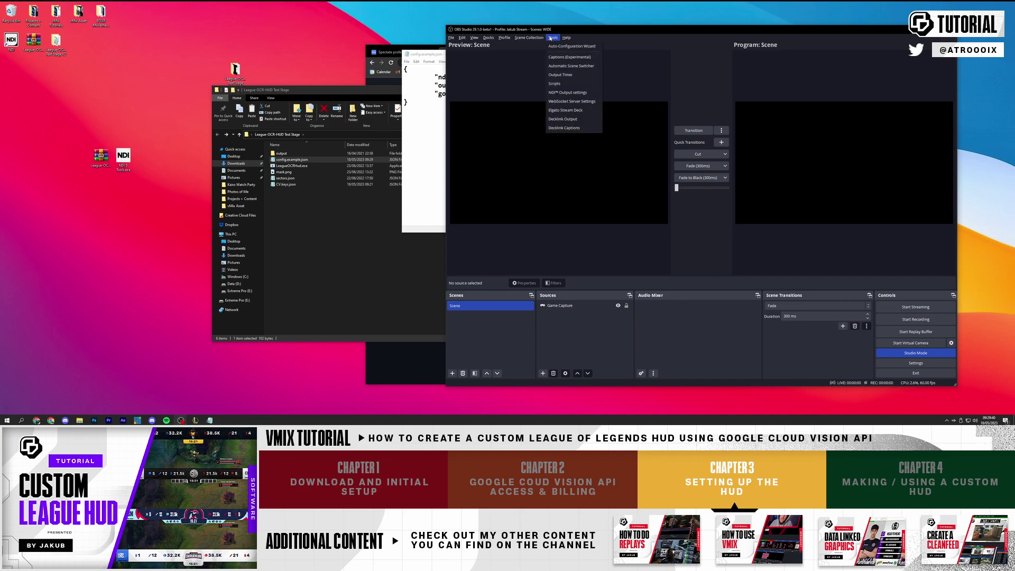
pyautogui.click(562, 93)
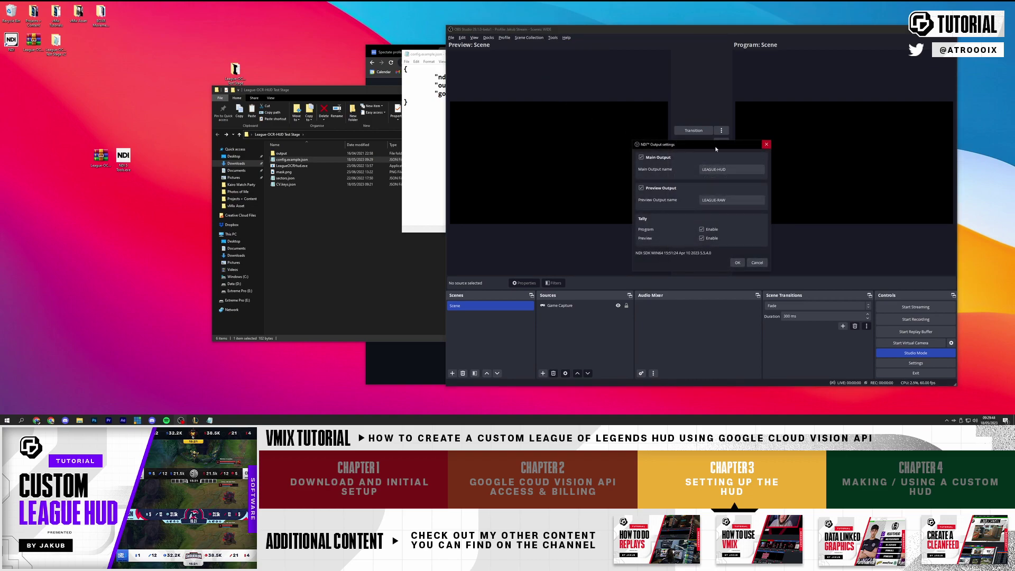
pyautogui.click(121, 159)
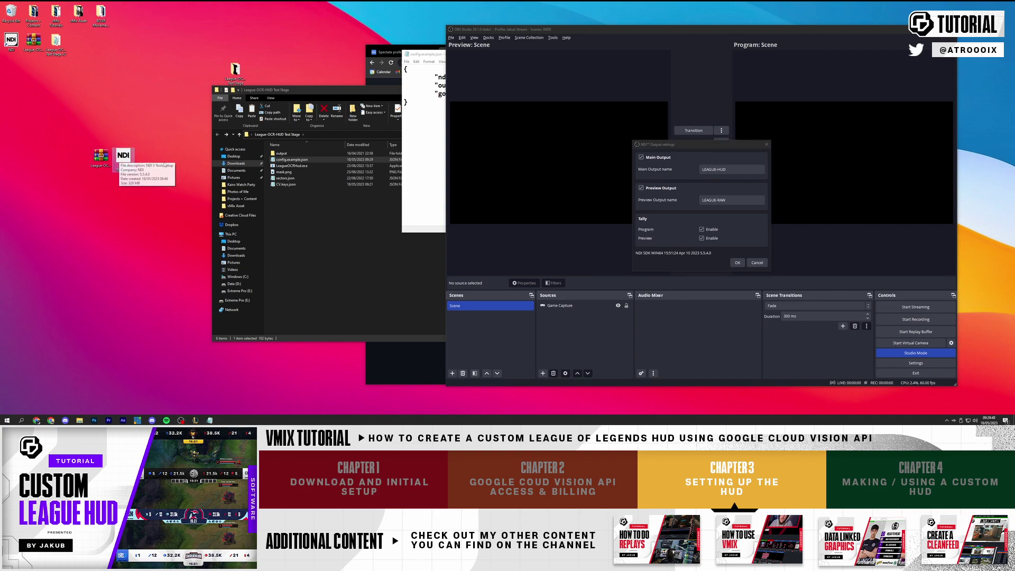
pyautogui.click(766, 144)
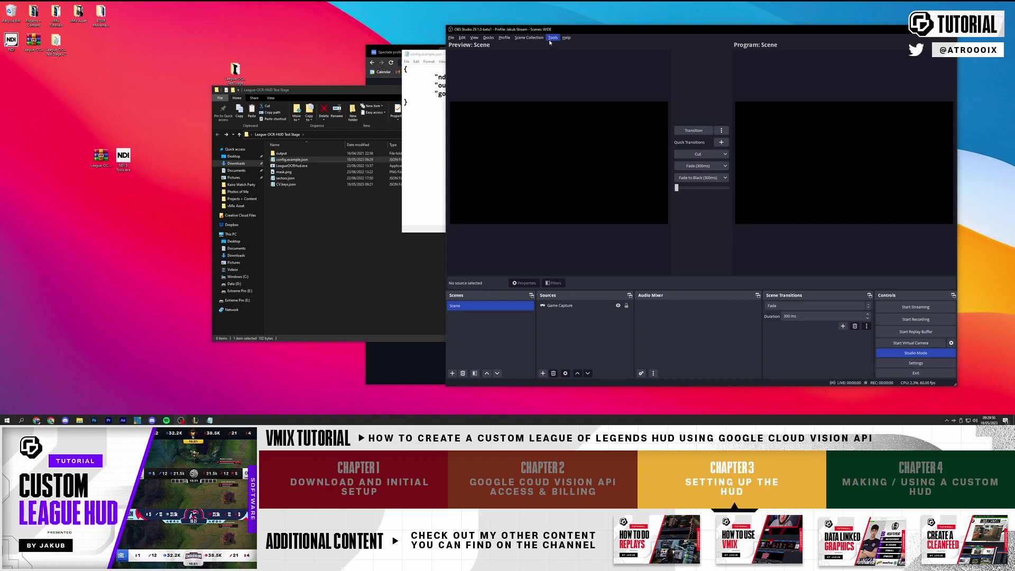
# Step: Reopen NDI Output settings, verify Main 'LEAGUE HUD' and Preview 'LEAGUE-RAW', and cancel
pyautogui.moveTo(553, 30); pyautogui.dragTo(564, 28)
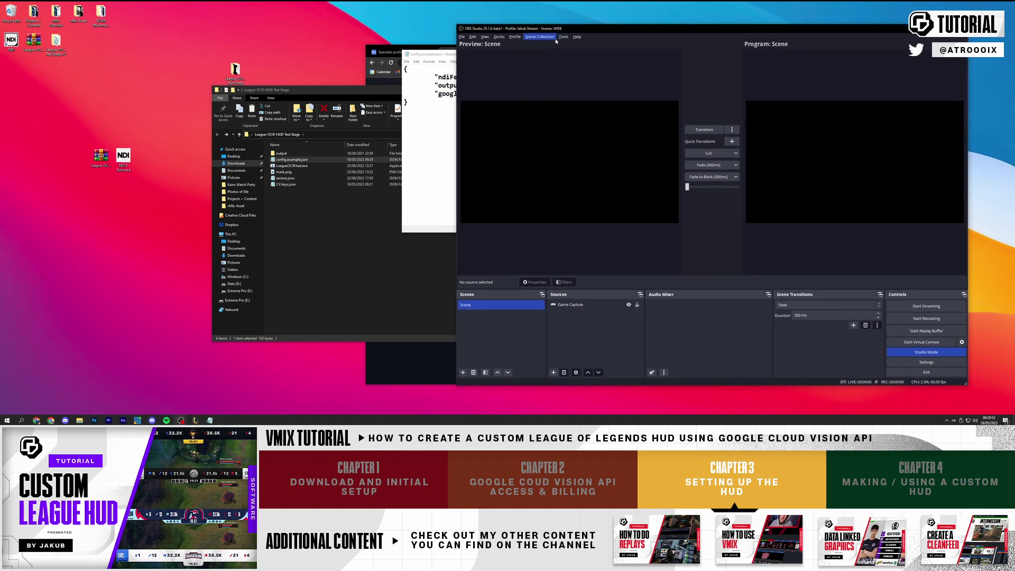
pyautogui.click(563, 37)
pyautogui.click(580, 93)
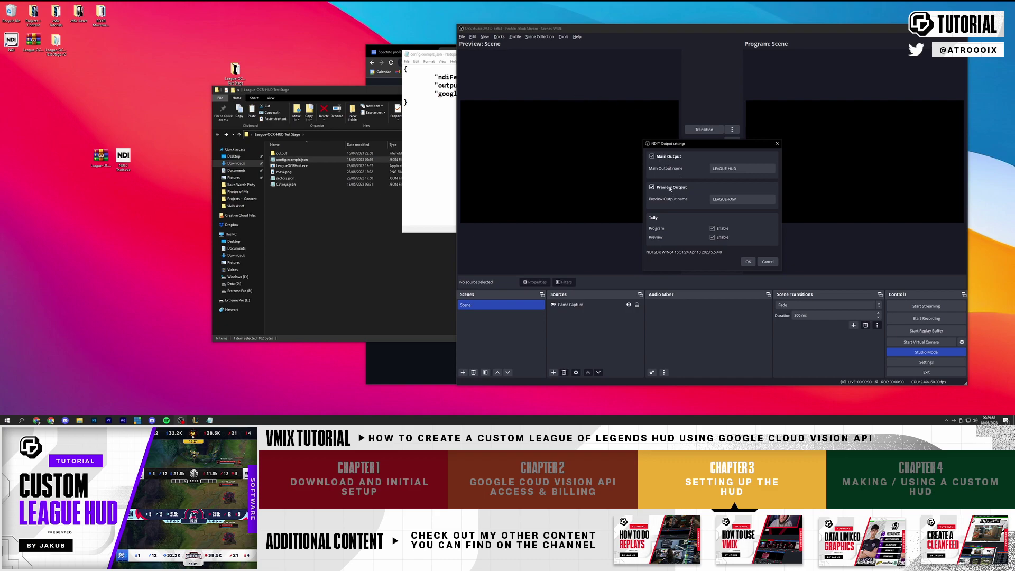
pyautogui.moveTo(741, 168); pyautogui.dragTo(732, 168)
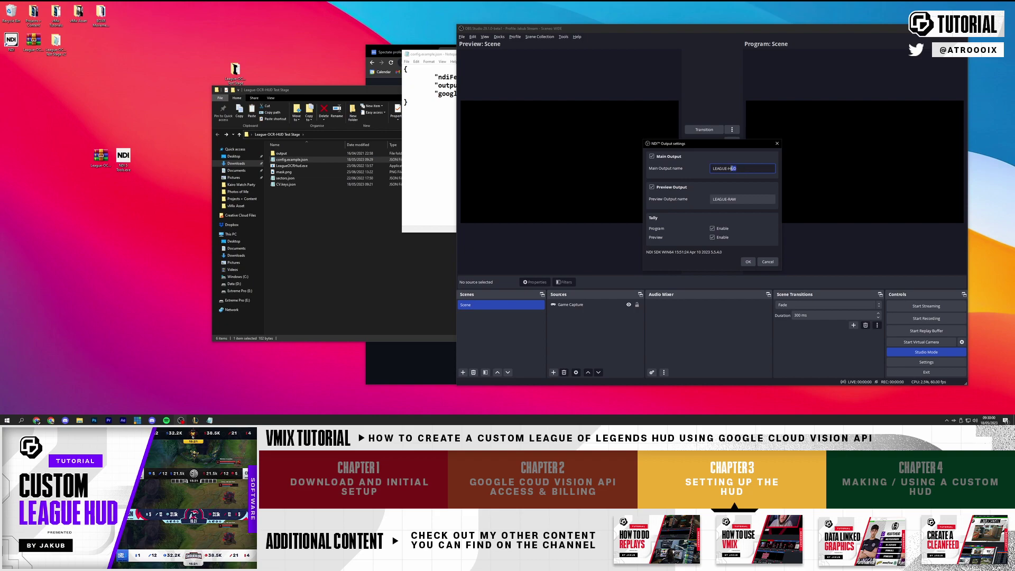
pyautogui.click(730, 199)
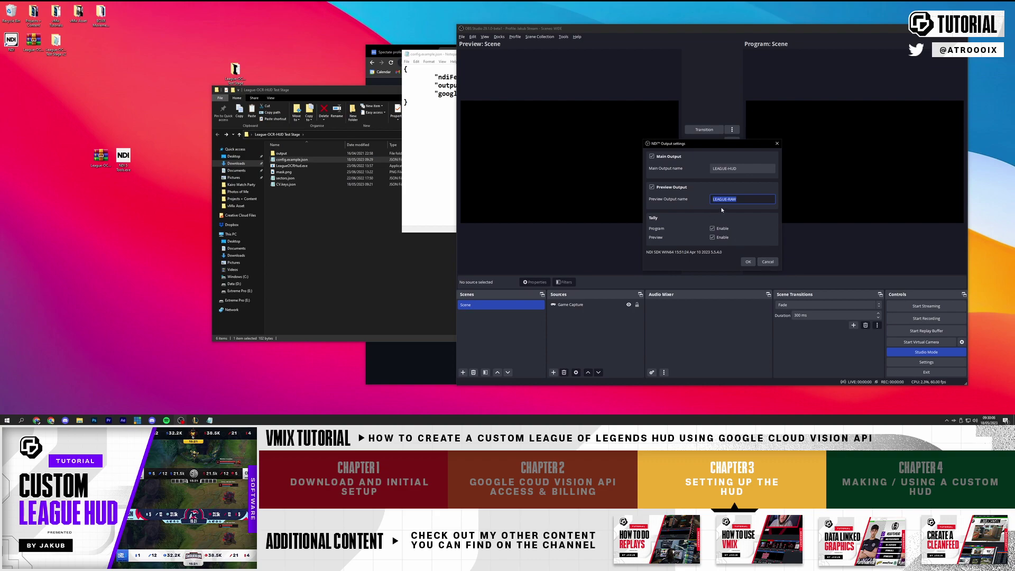
pyautogui.click(760, 263)
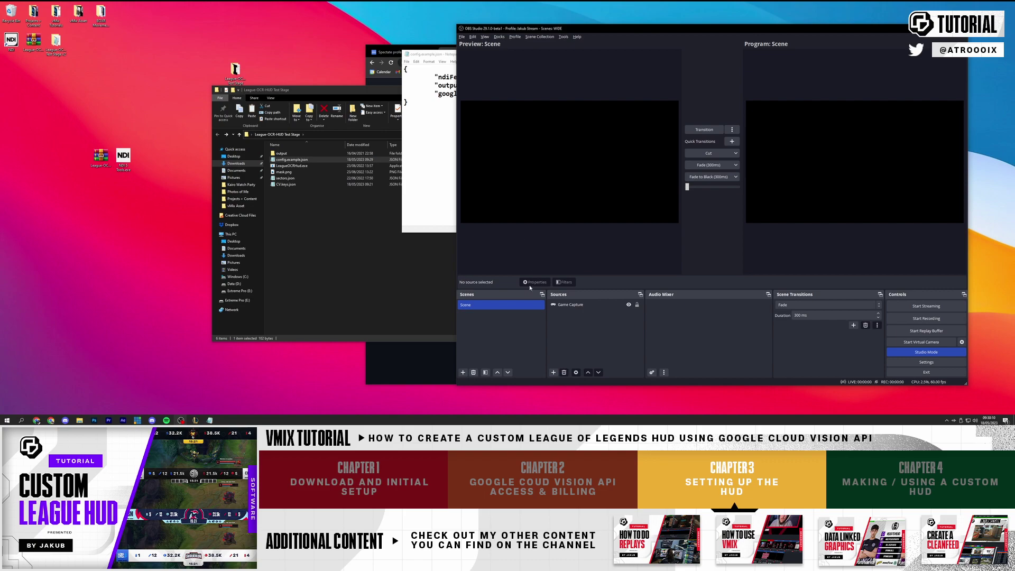
# Step: Select the Game Capture source and switch OBS into Studio Mode
pyautogui.click(572, 305)
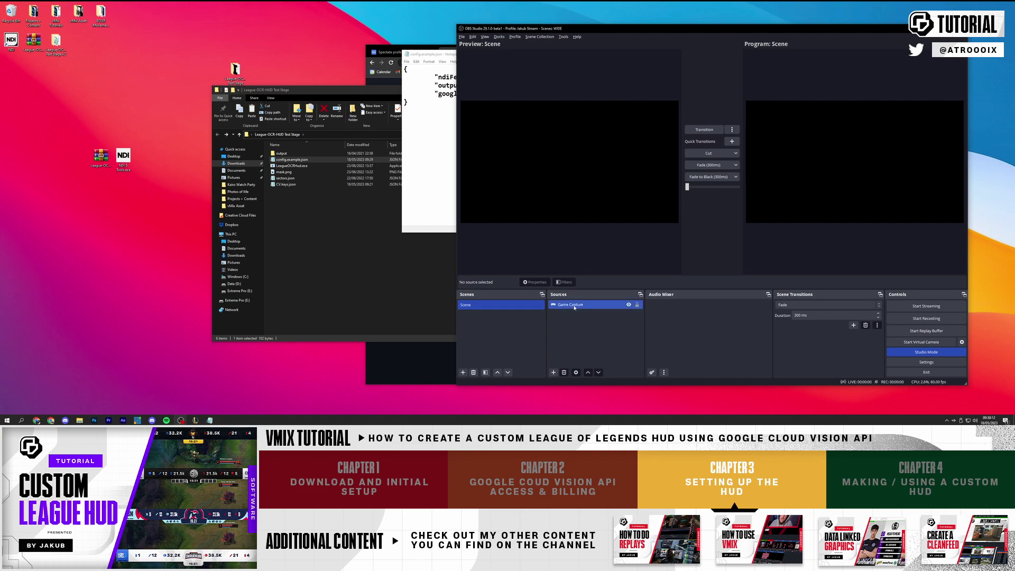
pyautogui.click(202, 421)
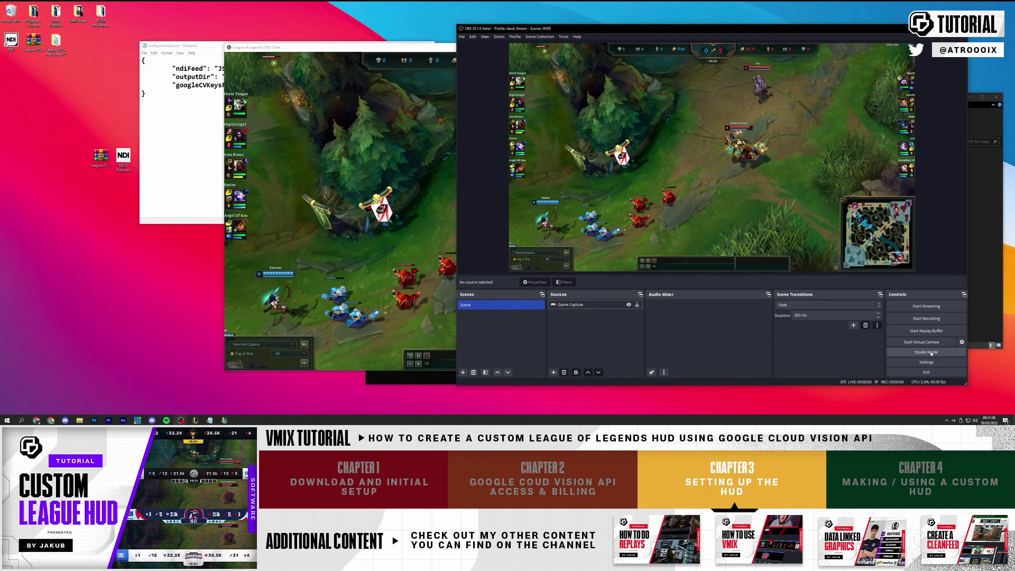
pyautogui.hotkey('ctrl', 'shift', 'm')
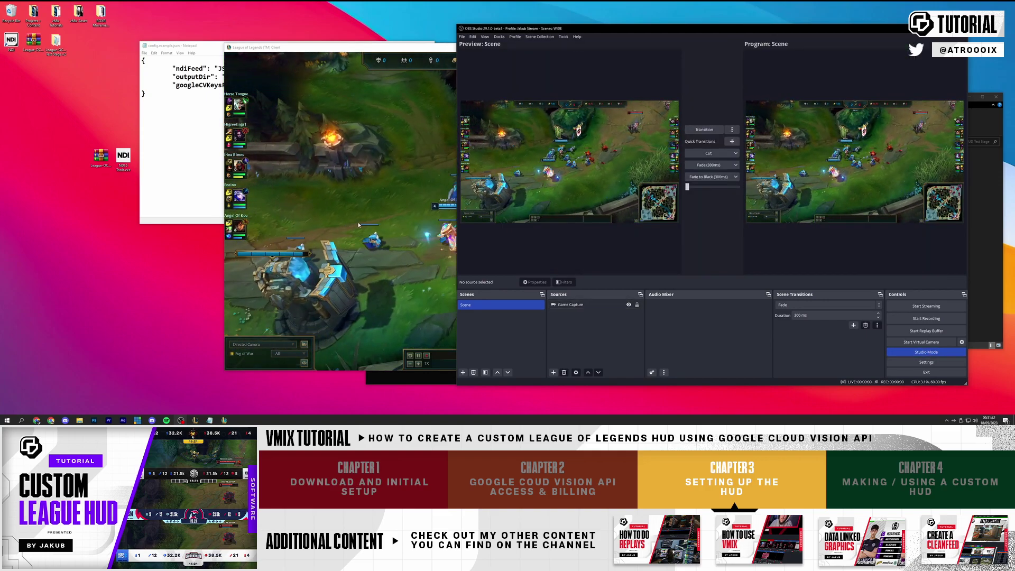
# Step: Show the scoreboard in the League replay and widen the OBS window to enlarge the previews
pyautogui.click(315, 369)
pyautogui.click(313, 365)
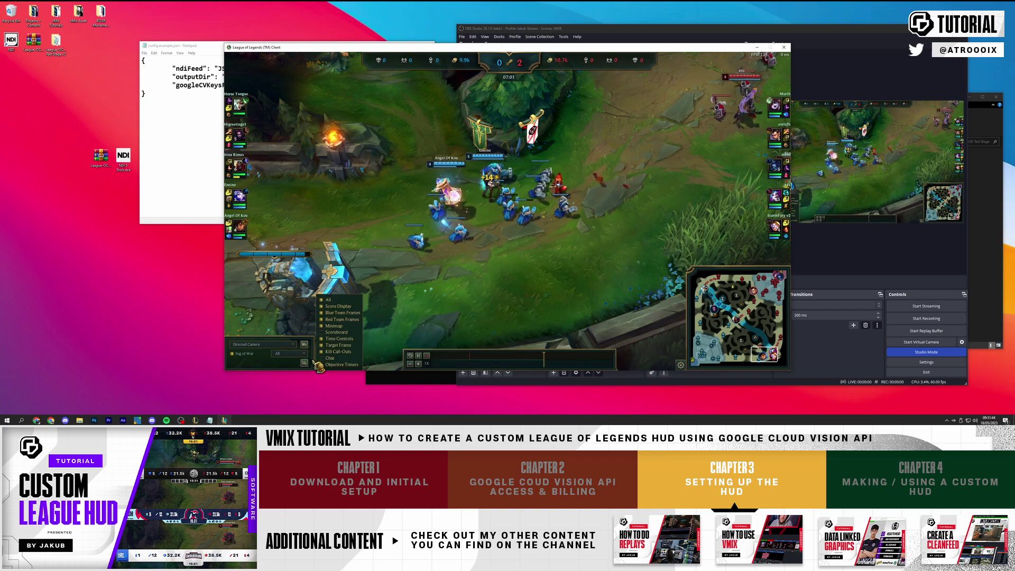
pyautogui.click(326, 339)
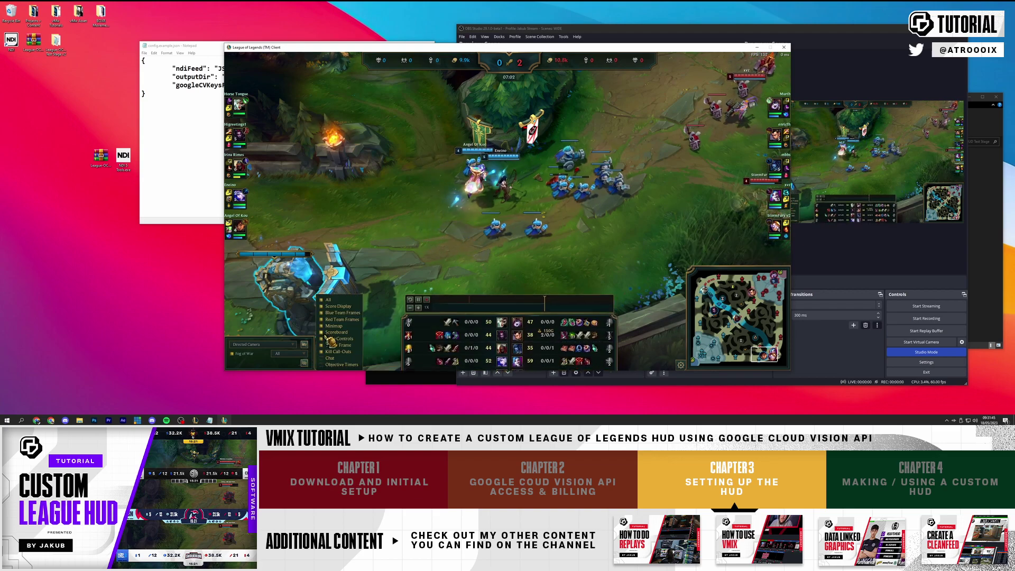
pyautogui.click(305, 365)
pyautogui.hotkey('alt', 'Tab')
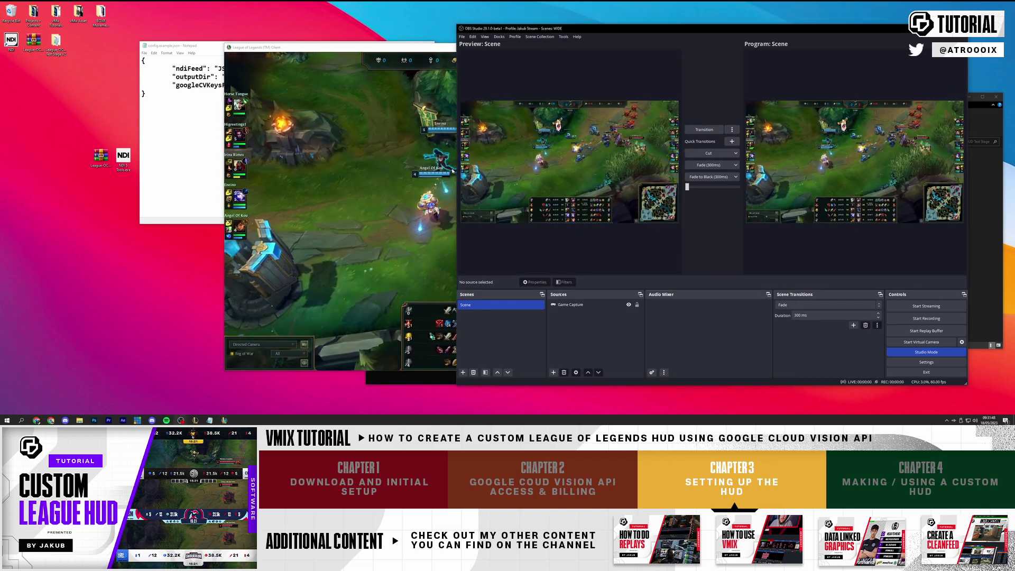
pyautogui.moveTo(457, 143); pyautogui.dragTo(303, 143)
pyautogui.click(158, 42)
# Step: Save the edited config as config.json next to config.example.json in the Test Stage folder
pyautogui.moveTo(158, 42); pyautogui.dragTo(188, 45)
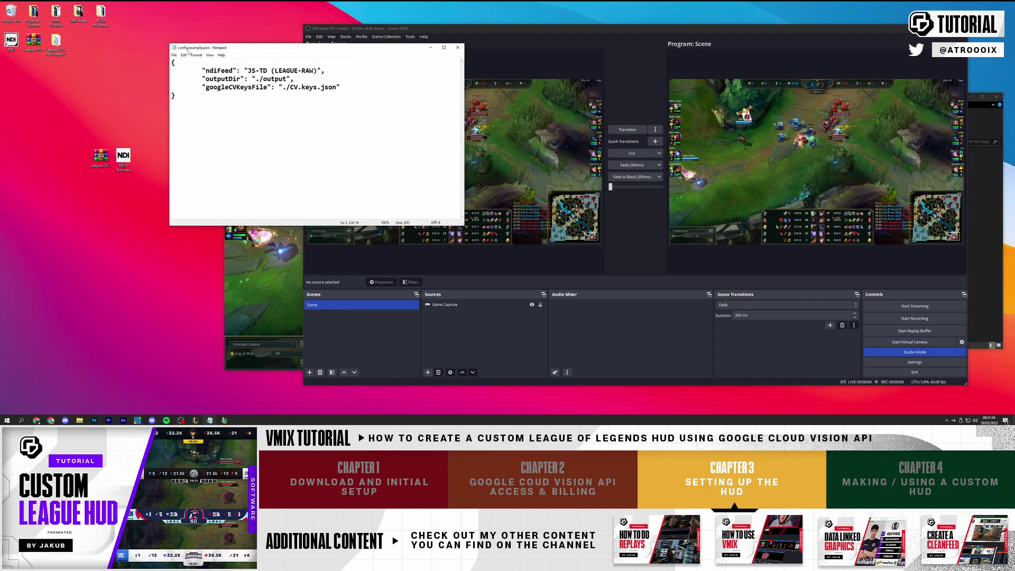
pyautogui.click(174, 55)
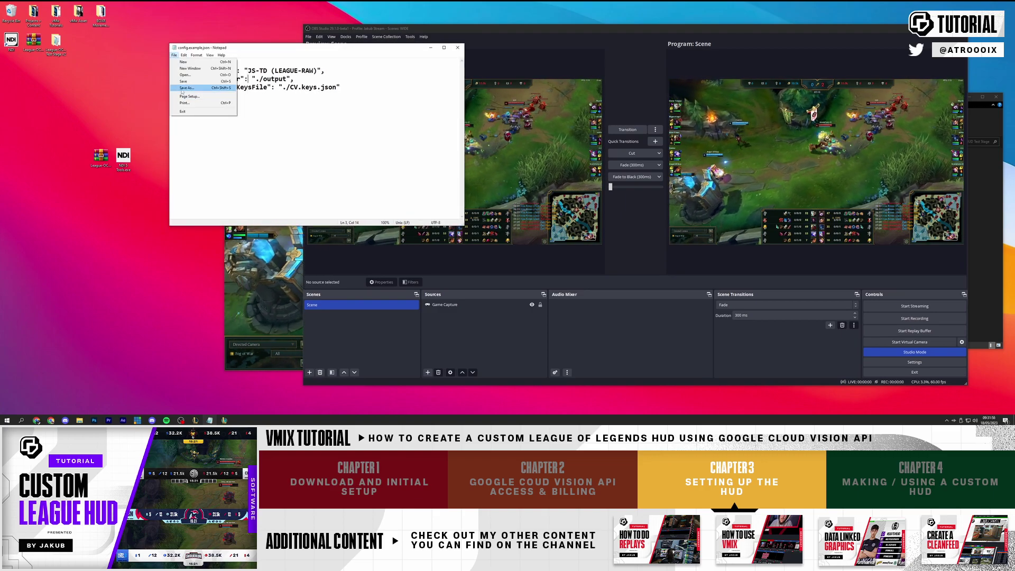
pyautogui.click(181, 94)
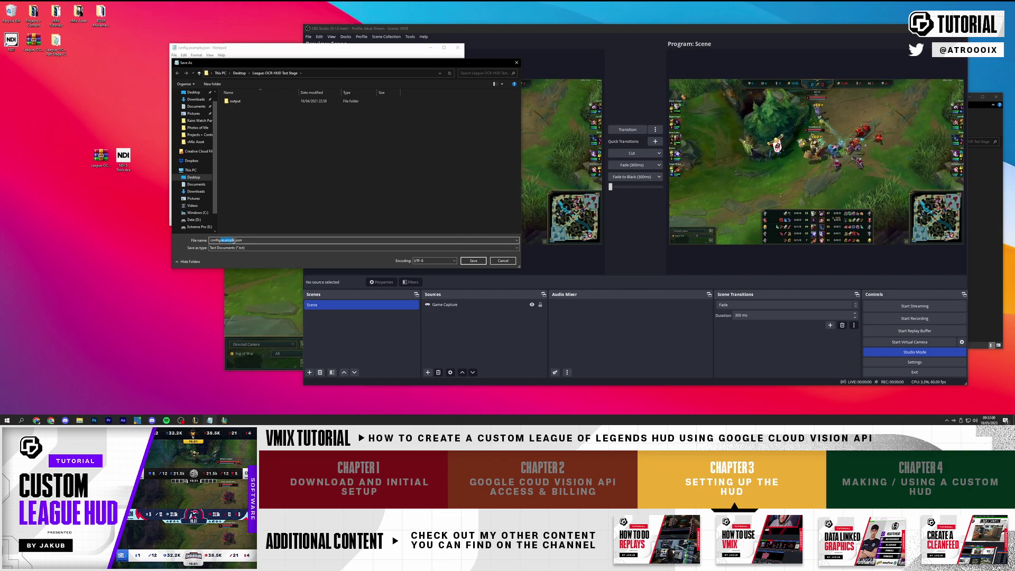
pyautogui.click(473, 261)
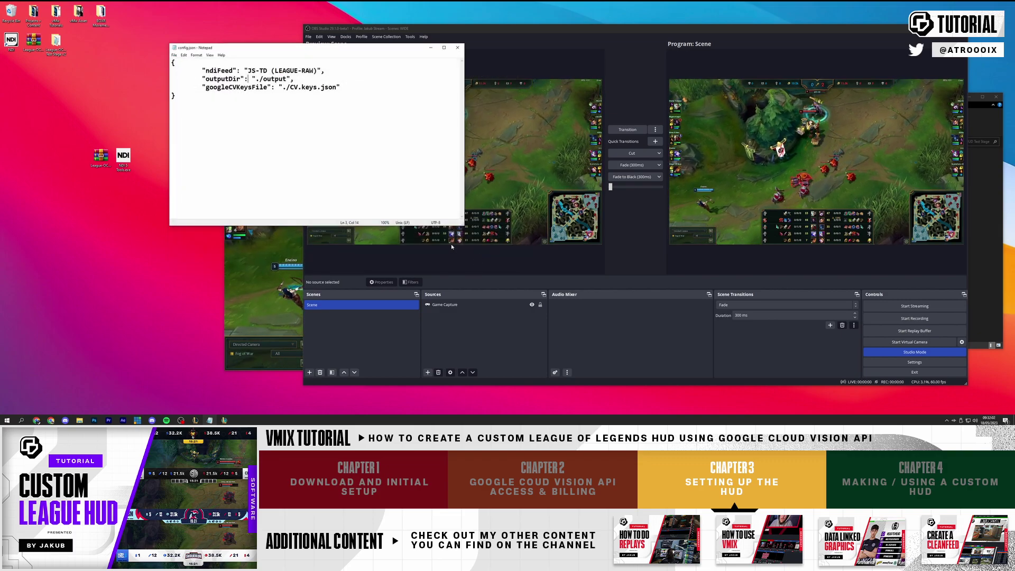
pyautogui.hotkey('alt', 'Tab')
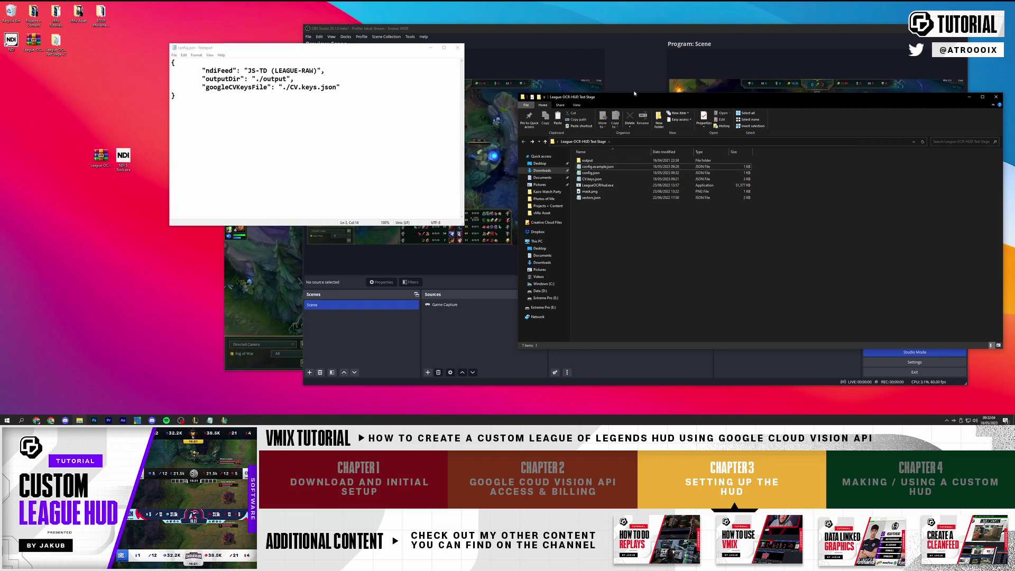
# Step: Launch LeagueOCRHud.exe, move its console aside, and open the OCR output folder
pyautogui.moveTo(661, 97); pyautogui.dragTo(155, 53)
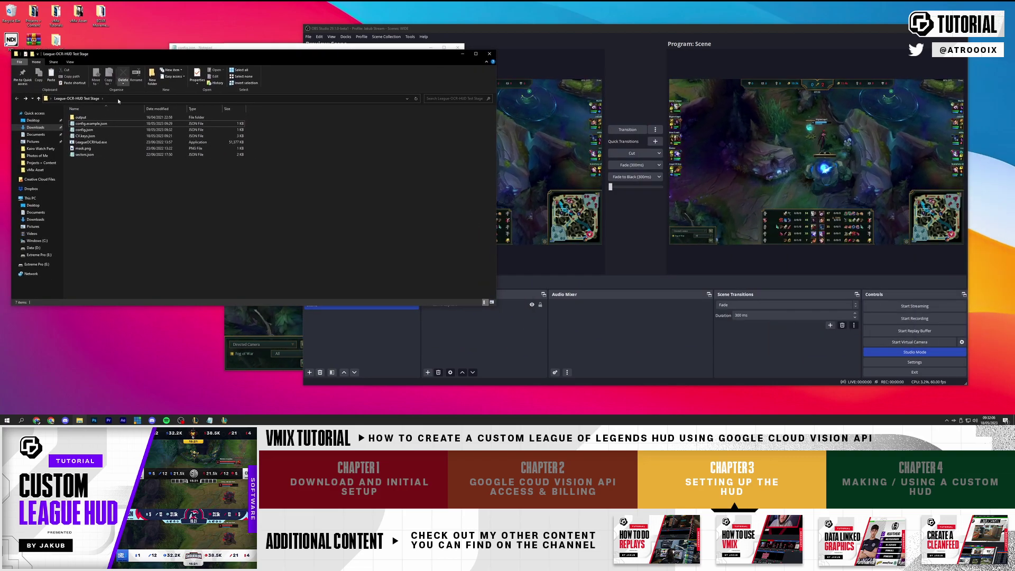
pyautogui.doubleClick(100, 144)
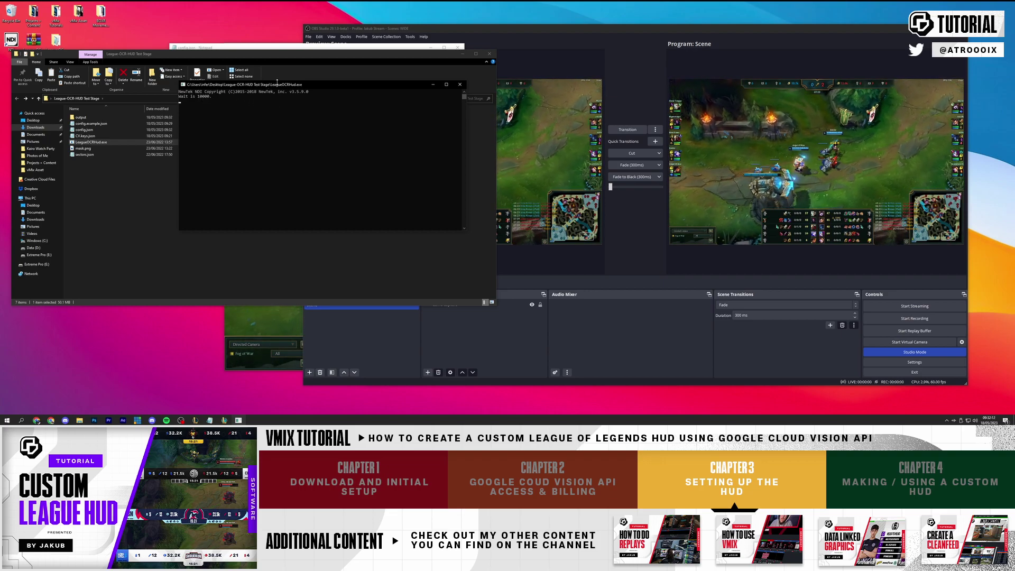
pyautogui.moveTo(300, 84); pyautogui.dragTo(354, 25)
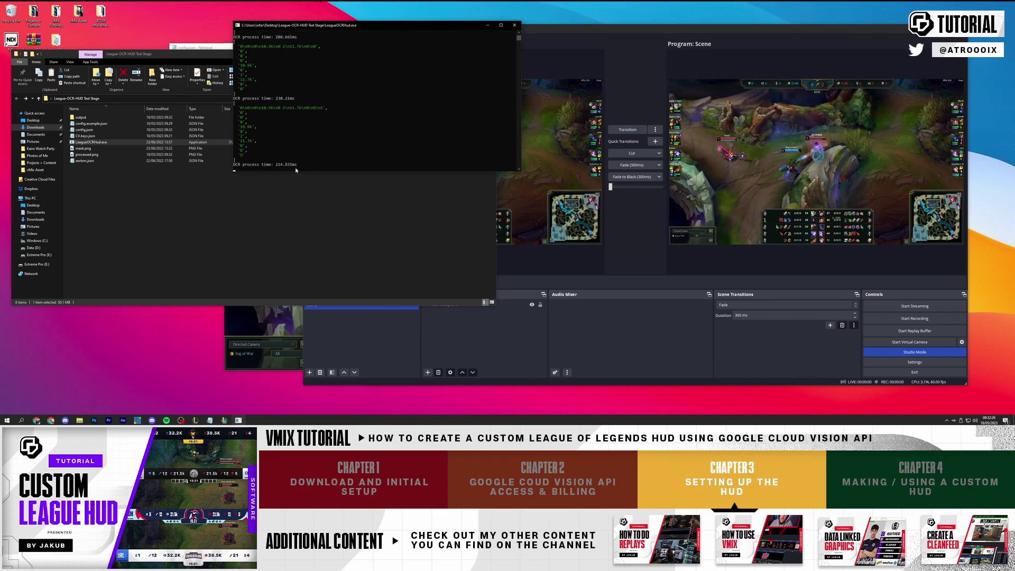
pyautogui.click(645, 230)
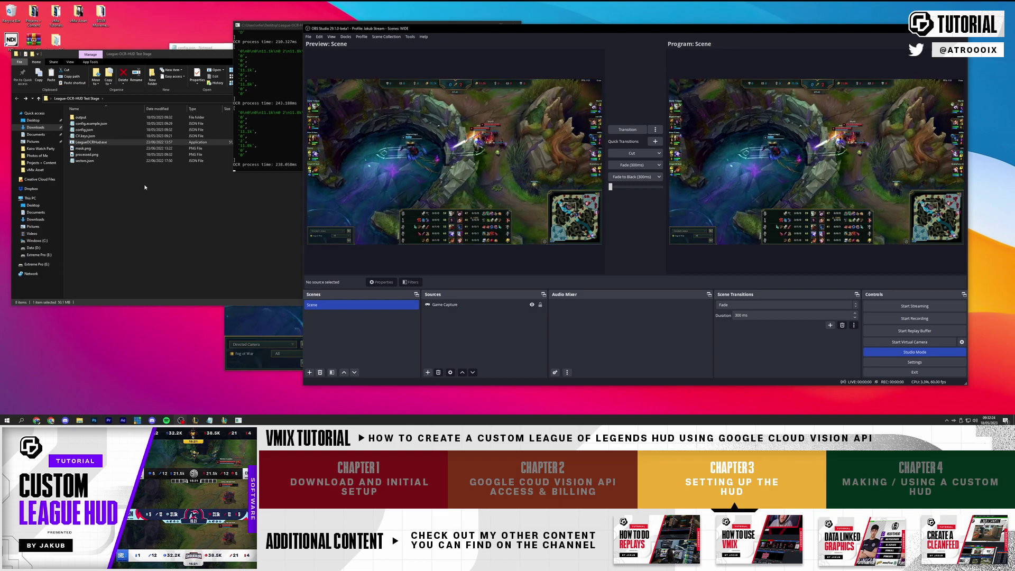
pyautogui.doubleClick(81, 117)
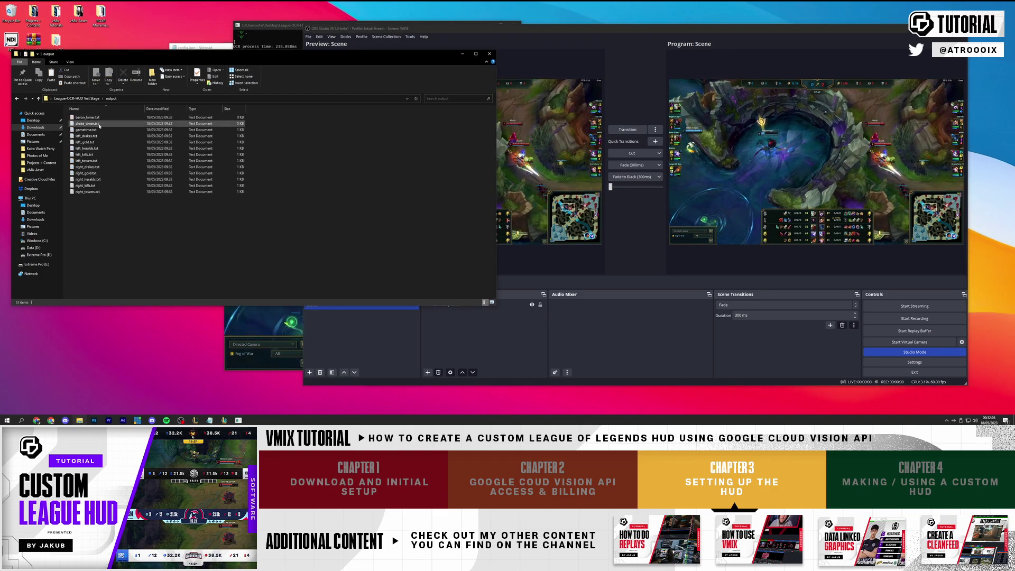
# Step: Open left_kills.txt in Notepad to confirm it reads 0, then close it
pyautogui.moveTo(329, 239); pyautogui.dragTo(138, 117)
pyautogui.click(93, 155)
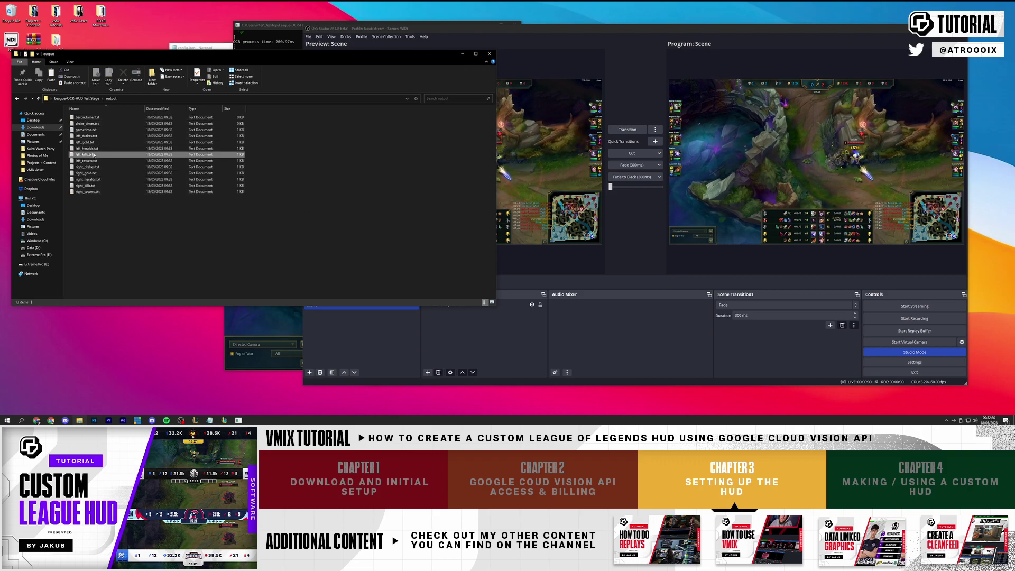
pyautogui.doubleClick(94, 155)
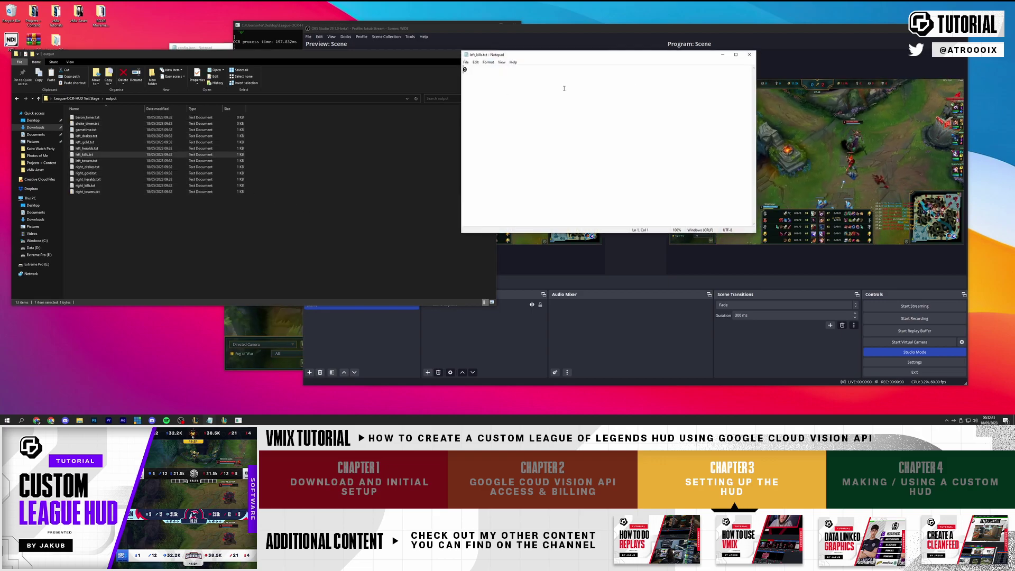
pyautogui.click(749, 55)
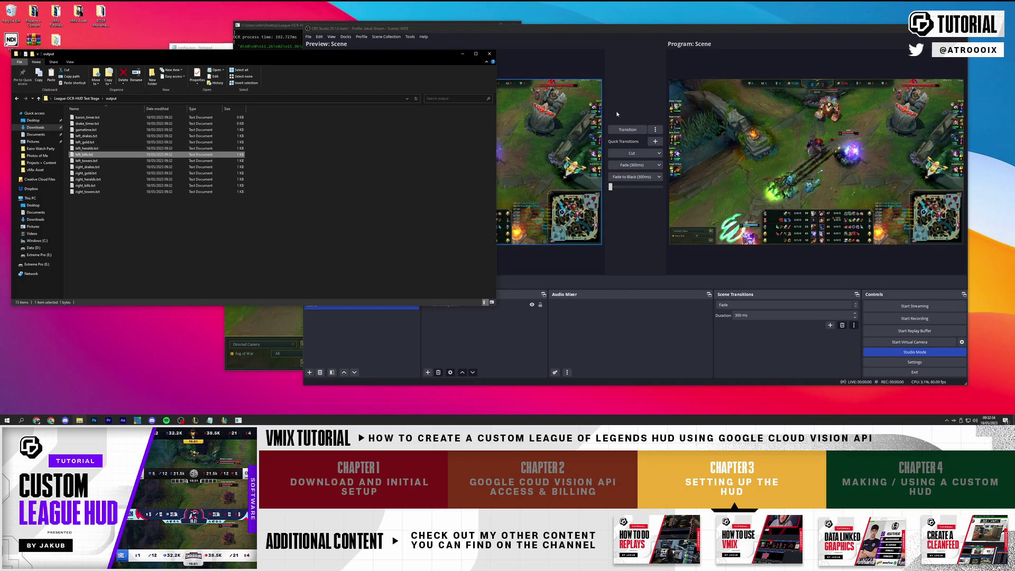
# Step: Check right_kills.txt twice, seeing it update from 2 to 3, and return to OBS
pyautogui.doubleClick(96, 185)
pyautogui.click(749, 54)
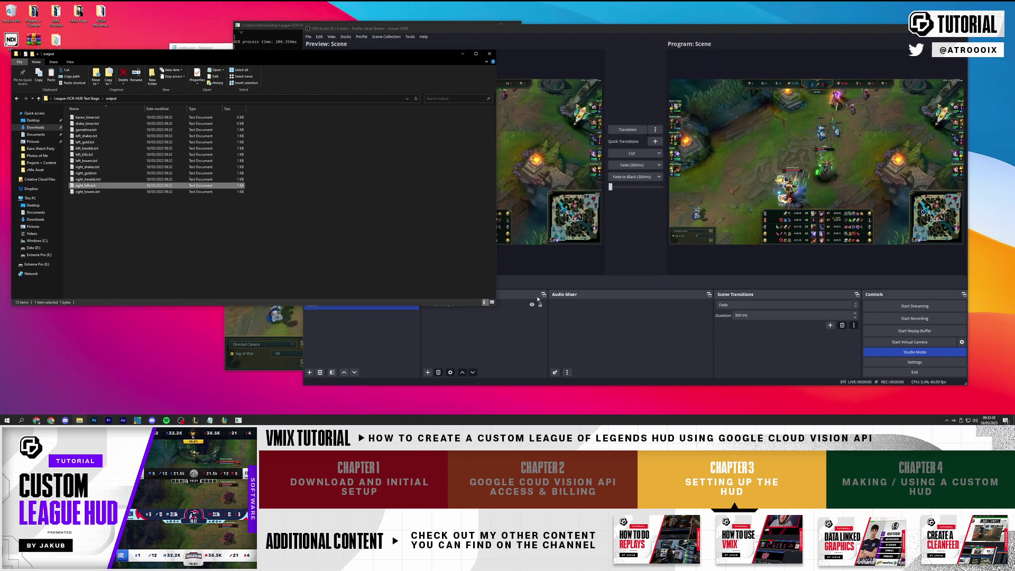
pyautogui.click(616, 272)
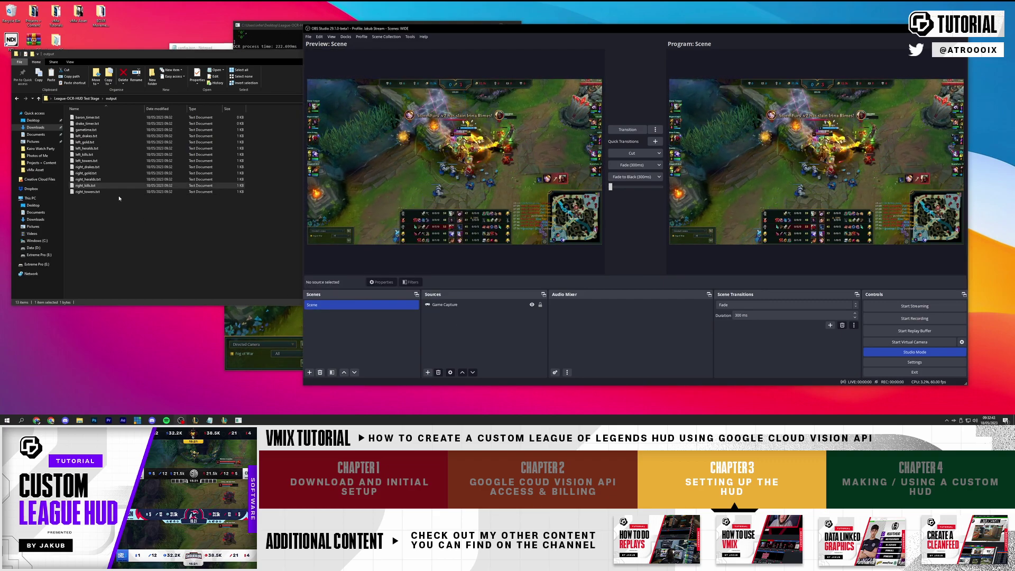
pyautogui.doubleClick(86, 185)
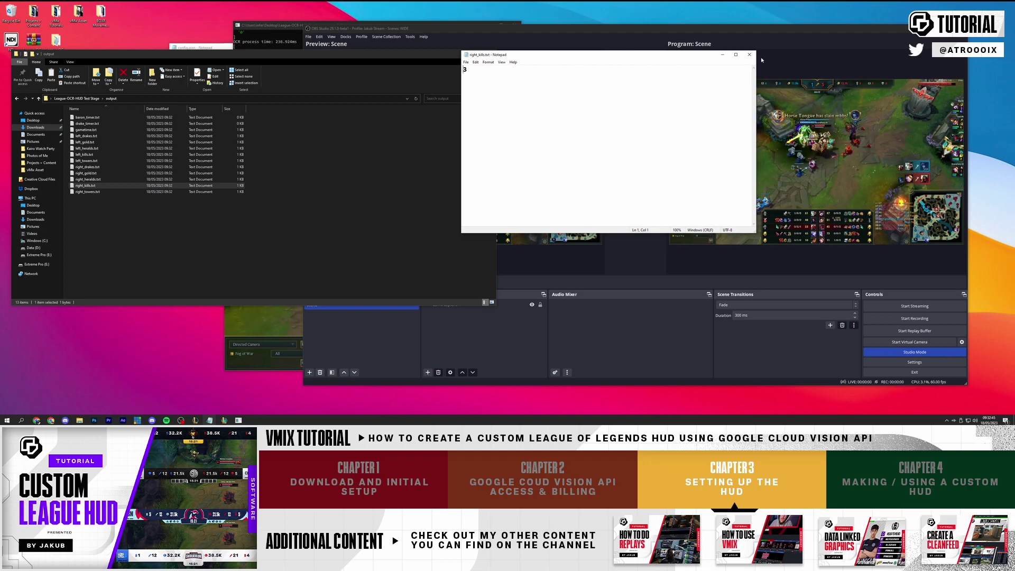
pyautogui.click(749, 55)
pyautogui.click(607, 326)
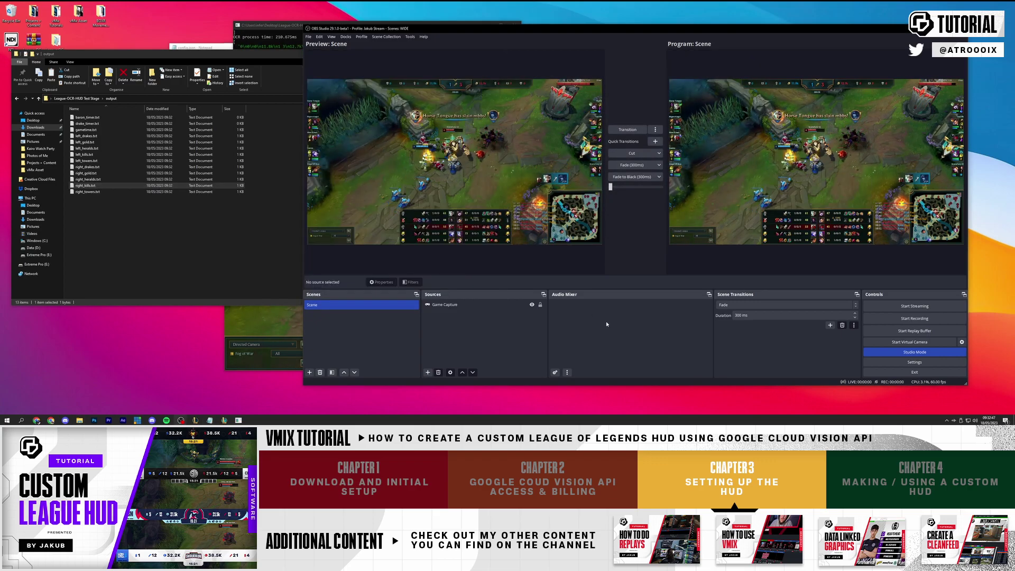
# Step: Add a Text (GDI+) source named RIGHT_GOLD to the scene
pyautogui.rightClick(465, 317)
pyautogui.moveTo(511, 320)
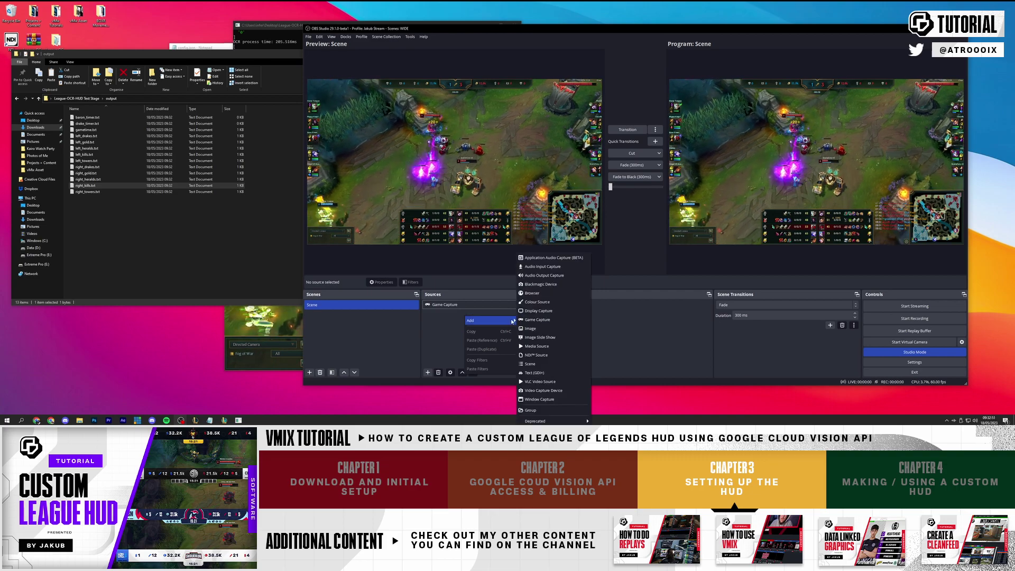
pyautogui.click(533, 372)
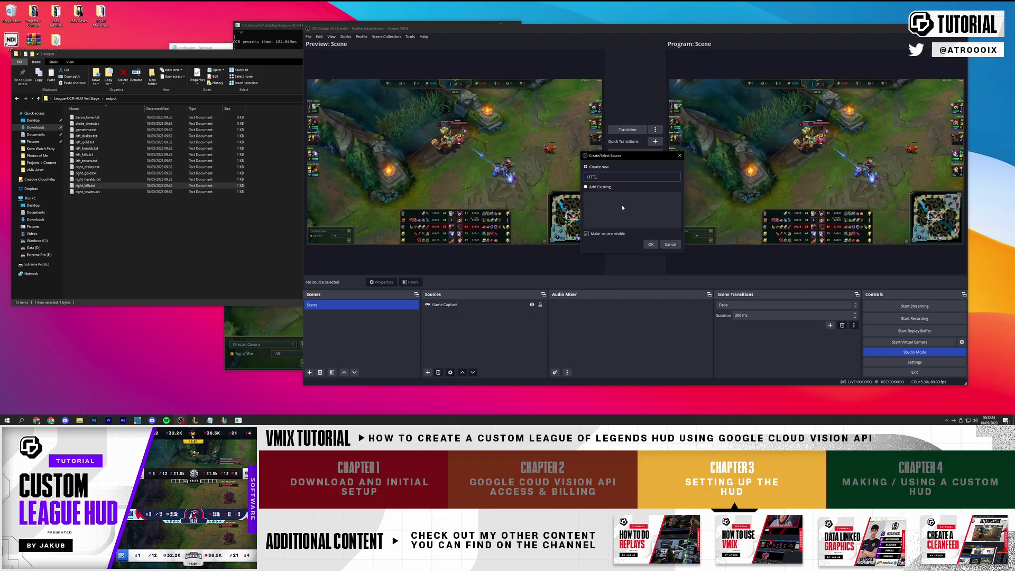
pyautogui.write('RIGHT_KILLS')
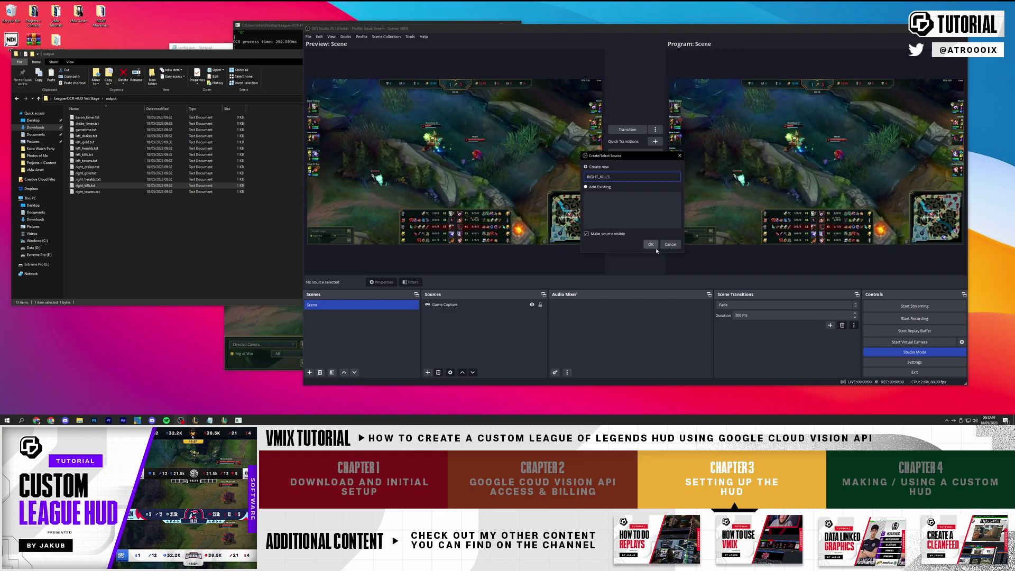
pyautogui.hotkey('ctrl', 'a')
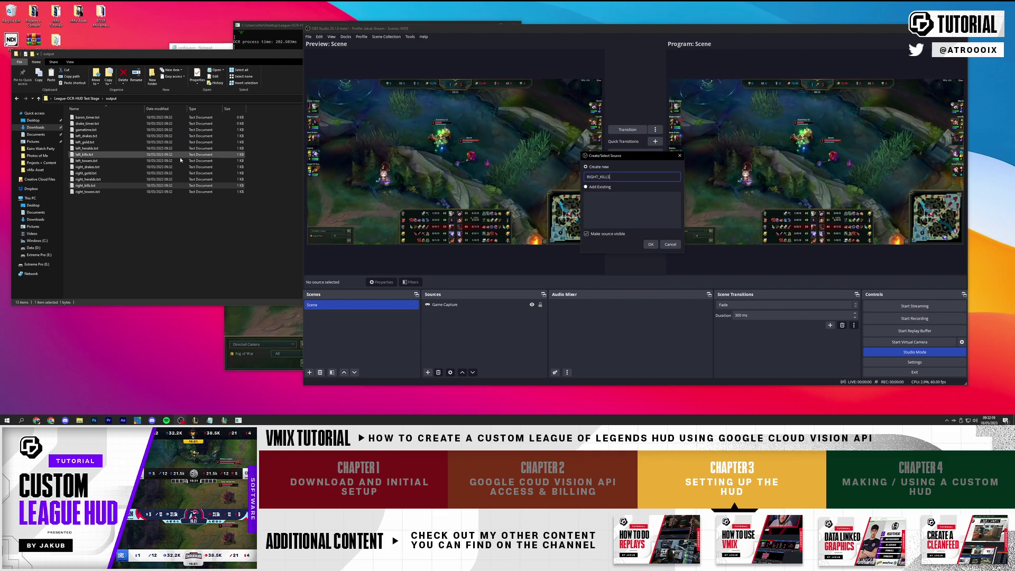
pyautogui.write('RO')
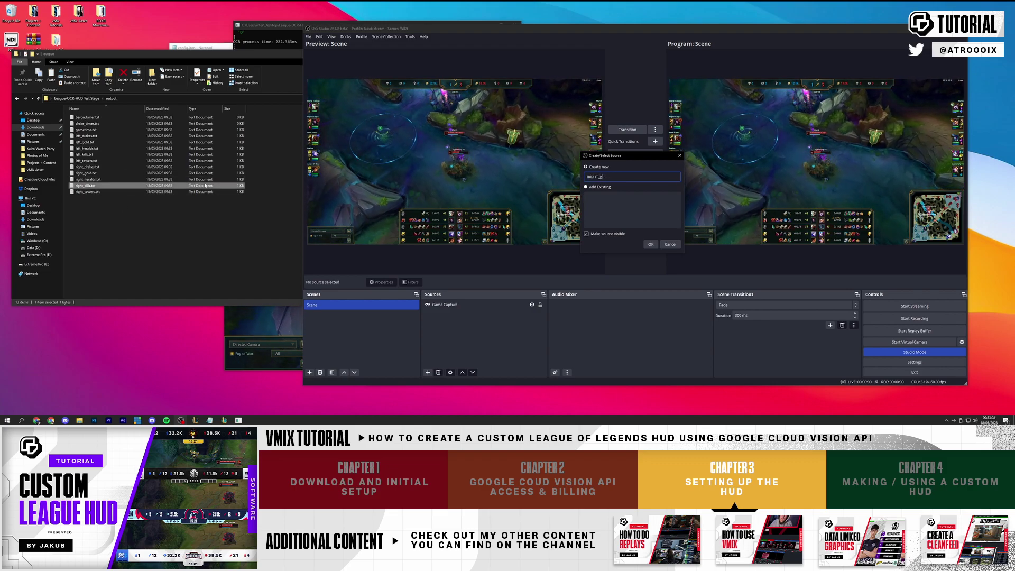
pyautogui.press('Return')
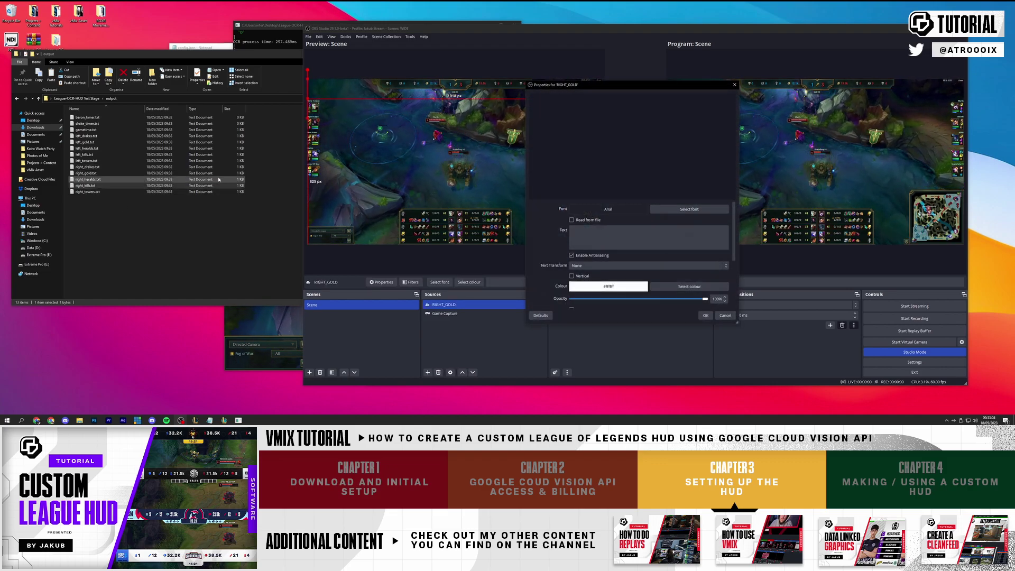
# Step: Make RIGHT_GOLD read from League-OCR-HUD Test Stage\output\right_gold.txt
pyautogui.click(572, 220)
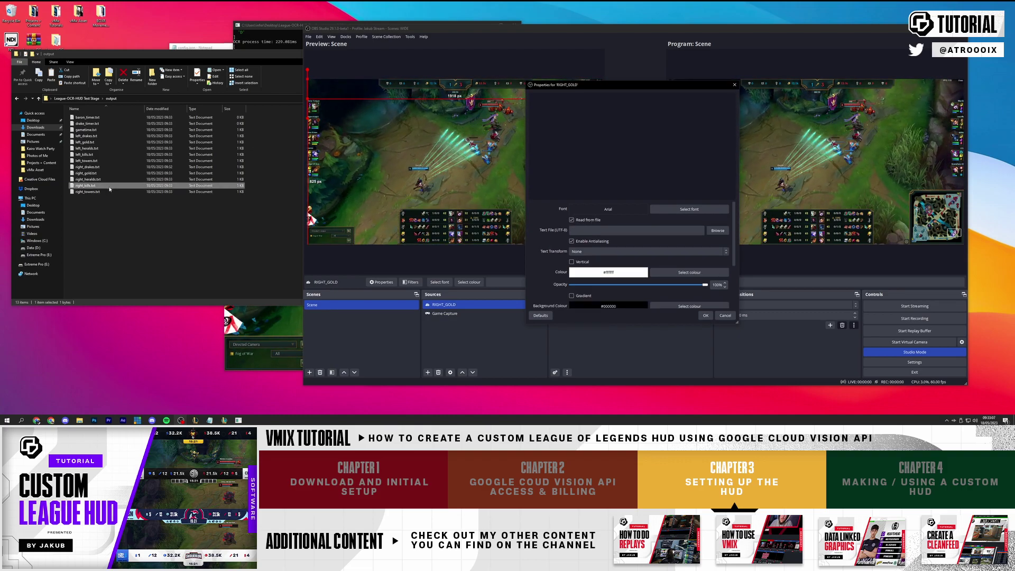
pyautogui.click(719, 231)
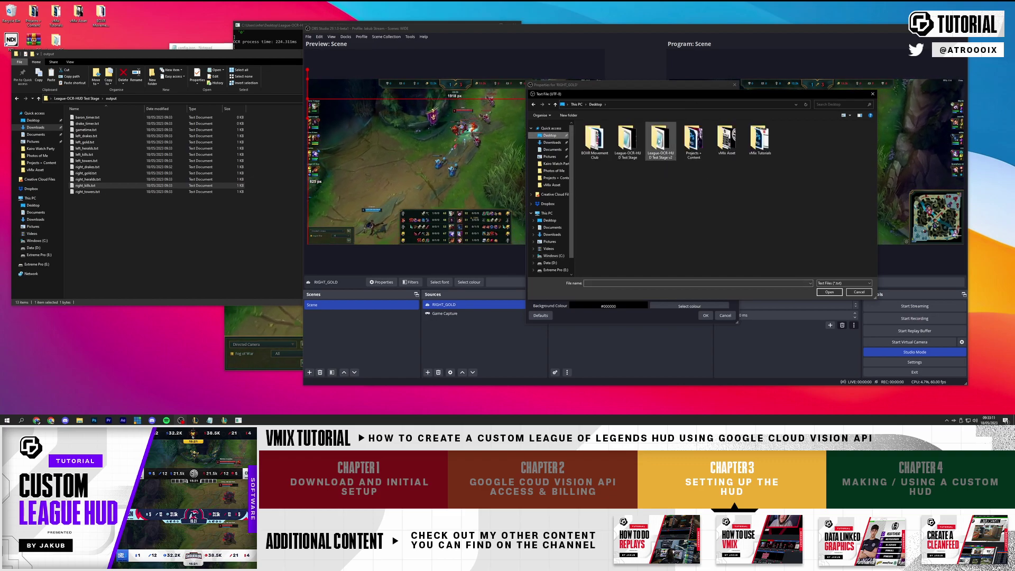
pyautogui.doubleClick(661, 142)
pyautogui.doubleClick(633, 133)
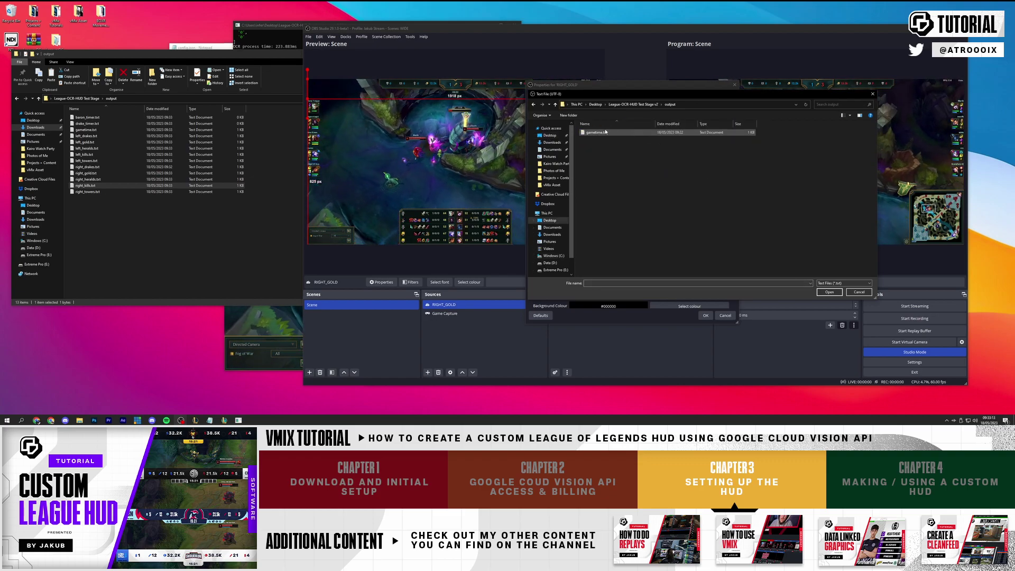
pyautogui.press('BackSpace')
pyautogui.press('BackSpace')
pyautogui.doubleClick(602, 136)
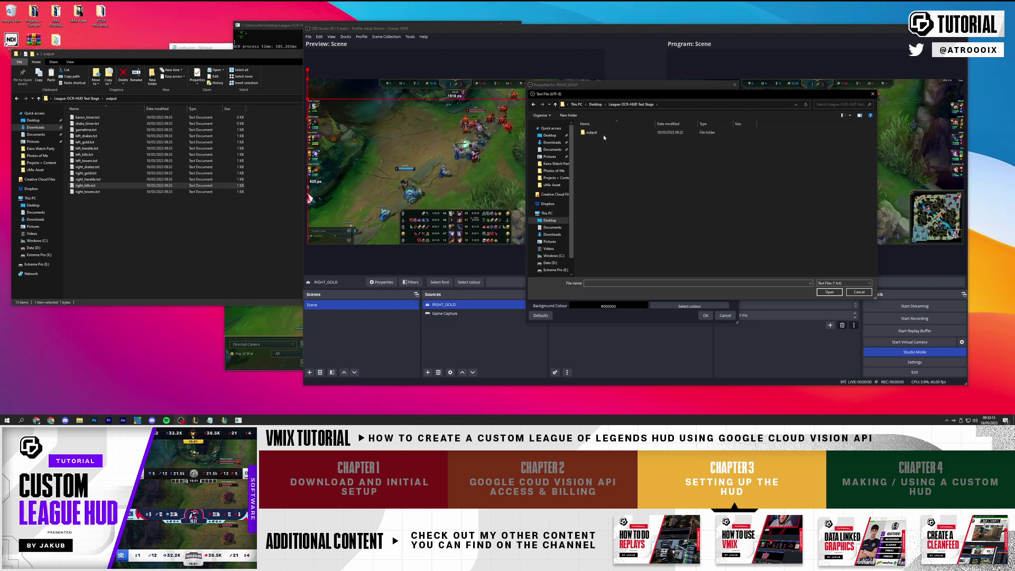
pyautogui.doubleClick(604, 133)
pyautogui.doubleClick(597, 188)
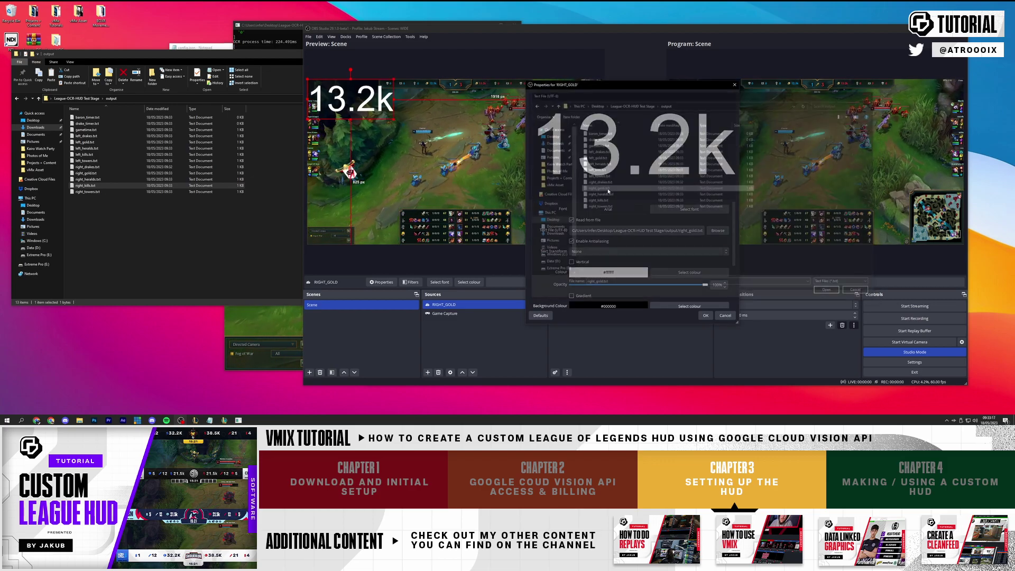
pyautogui.click(705, 315)
# Step: Place the gold text at the top centre of the preview, then reselect it at 14.0k
pyautogui.moveTo(360, 102); pyautogui.dragTo(451, 133)
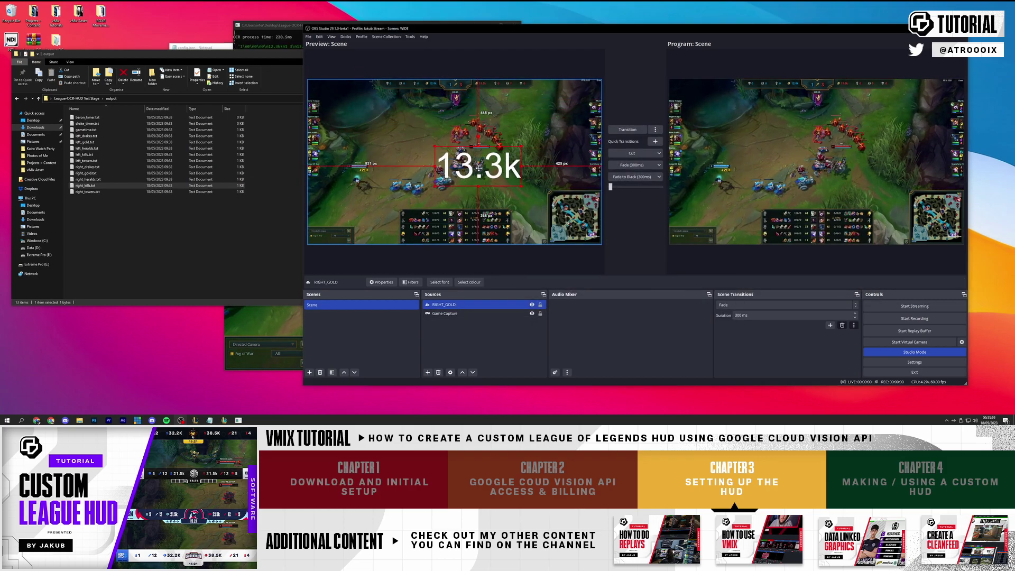
pyautogui.moveTo(479, 169); pyautogui.dragTo(479, 163)
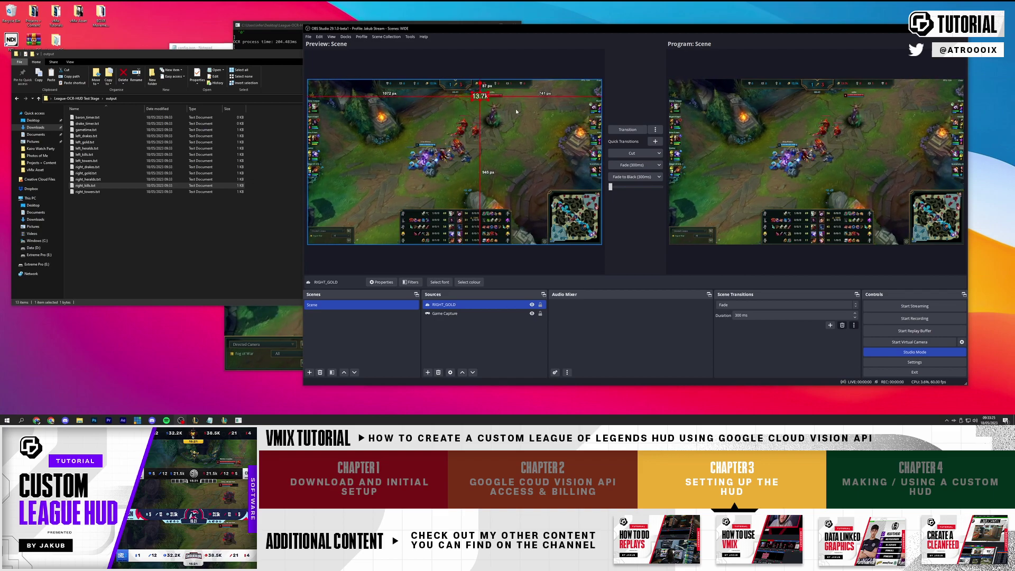
pyautogui.click(564, 67)
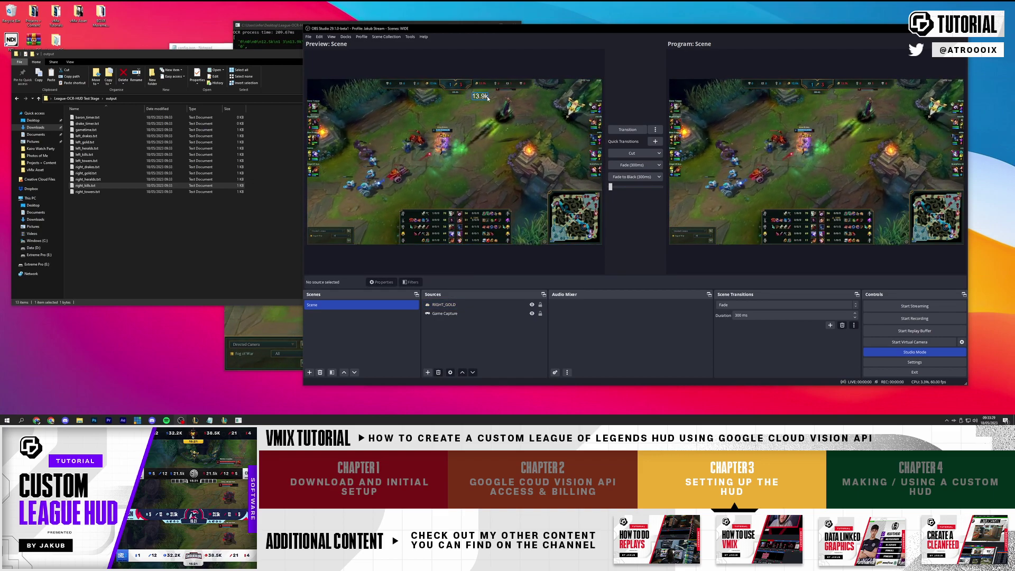
pyautogui.click(237, 32)
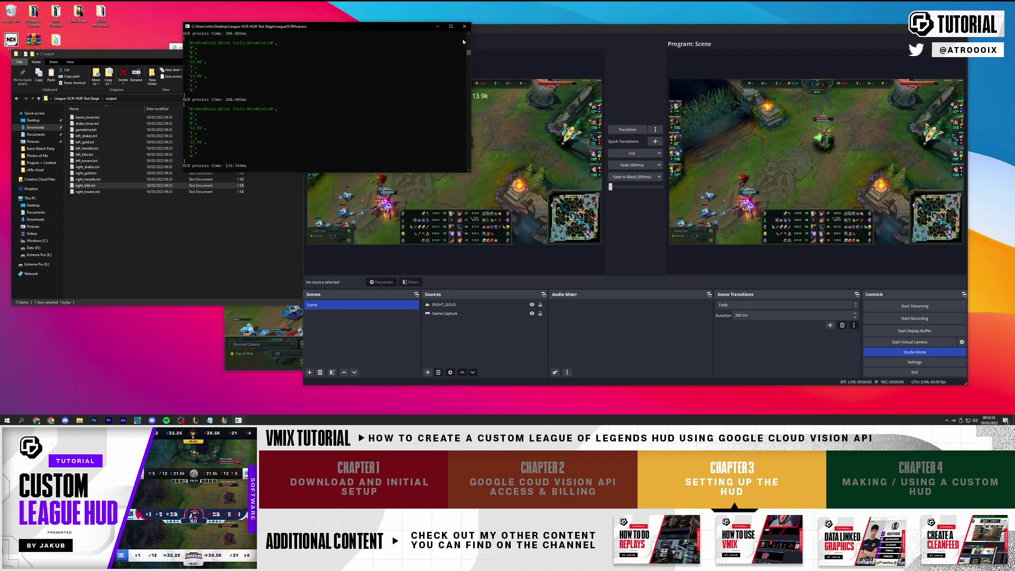
pyautogui.click(519, 35)
pyautogui.click(482, 97)
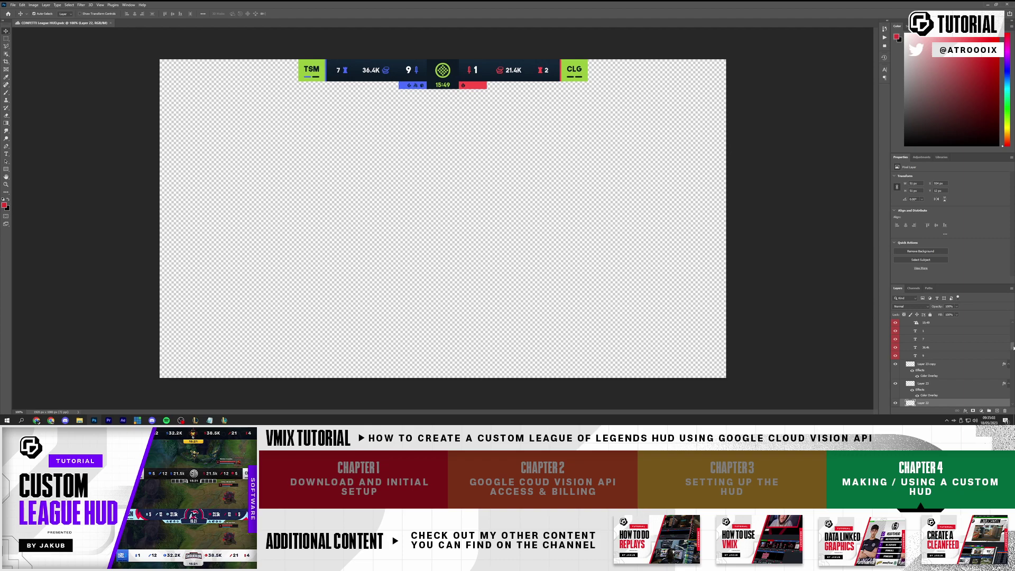
# Step: Snap the dark HUD bar to the canvas top and realign the TSM square and blue box
pyautogui.moveTo(1013, 347); pyautogui.dragTo(1012, 319)
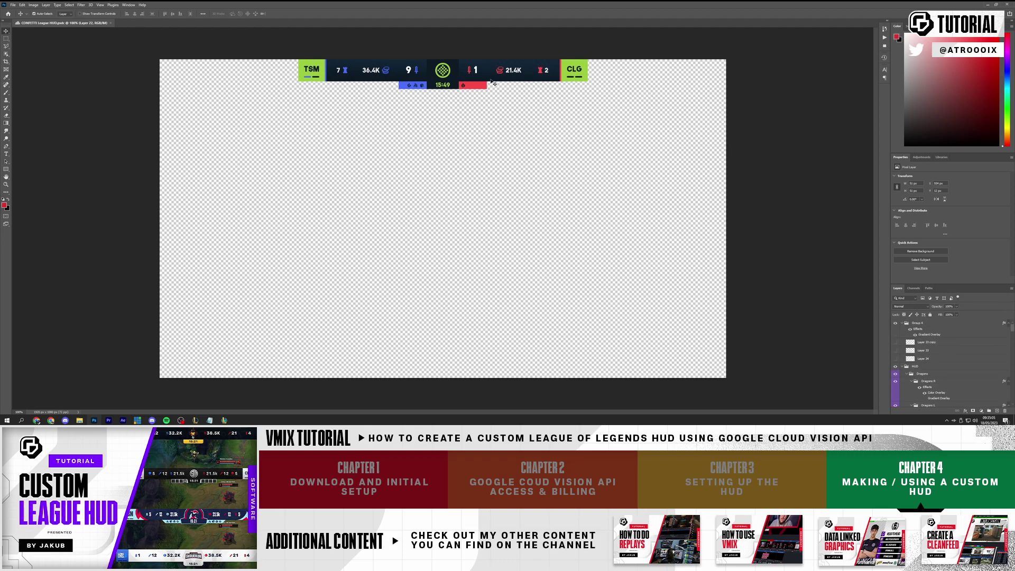
pyautogui.scroll(3, 492, 83)
pyautogui.moveTo(484, 65)
pyautogui.mouseDown()
pyautogui.moveTo(570, 115)
pyautogui.moveTo(492, 79)
pyautogui.moveTo(482, 63)
pyautogui.mouseUp()
pyautogui.moveTo(650, 53); pyautogui.dragTo(675, 67)
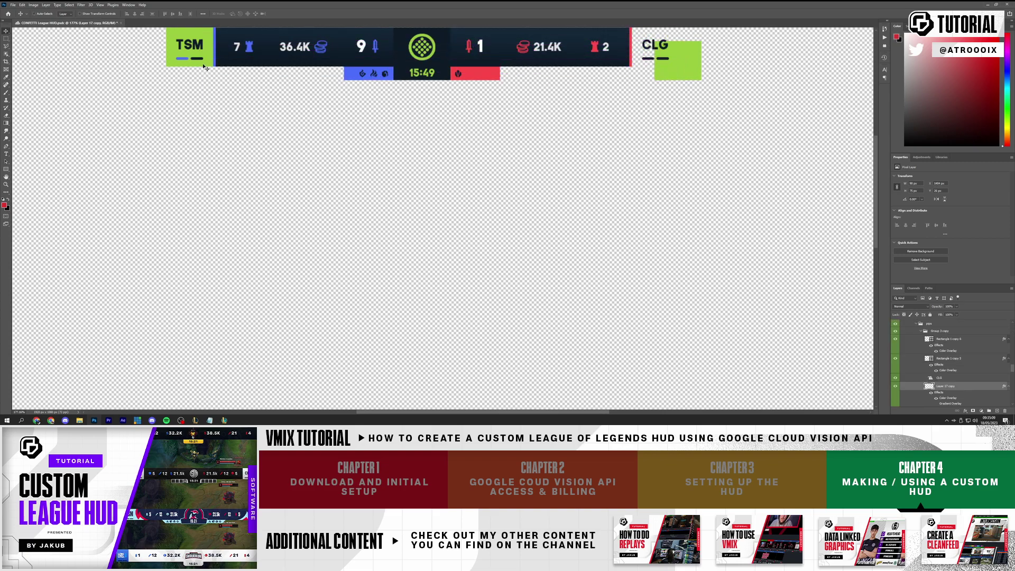
pyautogui.moveTo(205, 67)
pyautogui.mouseDown()
pyautogui.moveTo(137, 67)
pyautogui.moveTo(205, 67)
pyautogui.mouseUp()
pyautogui.moveTo(352, 75)
pyautogui.mouseDown()
pyautogui.moveTo(324, 94)
pyautogui.moveTo(351, 75)
pyautogui.mouseUp()
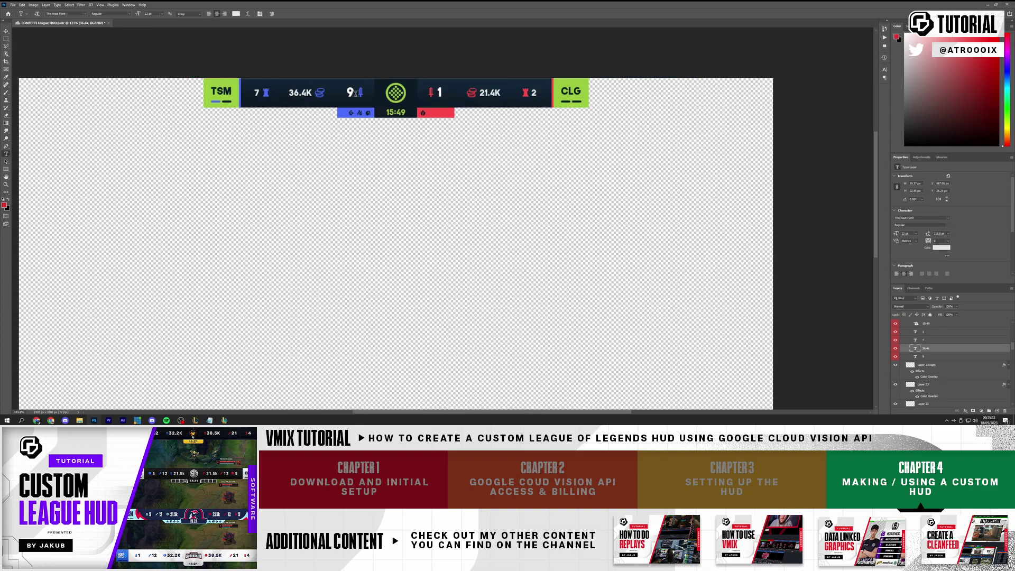
# Step: Move the blue box's icon toward the 15:49 timer with the Move tool
pyautogui.scroll(-2, 363, 94)
pyautogui.scroll(1, 475, 83)
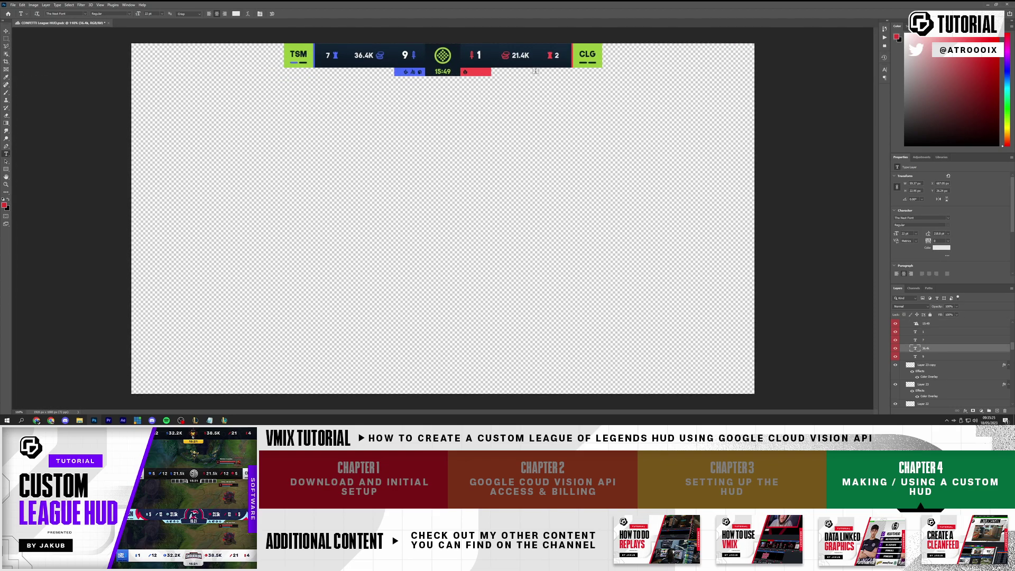
pyautogui.scroll(2, 468, 64)
pyautogui.scroll(1, 423, 106)
pyautogui.press('v')
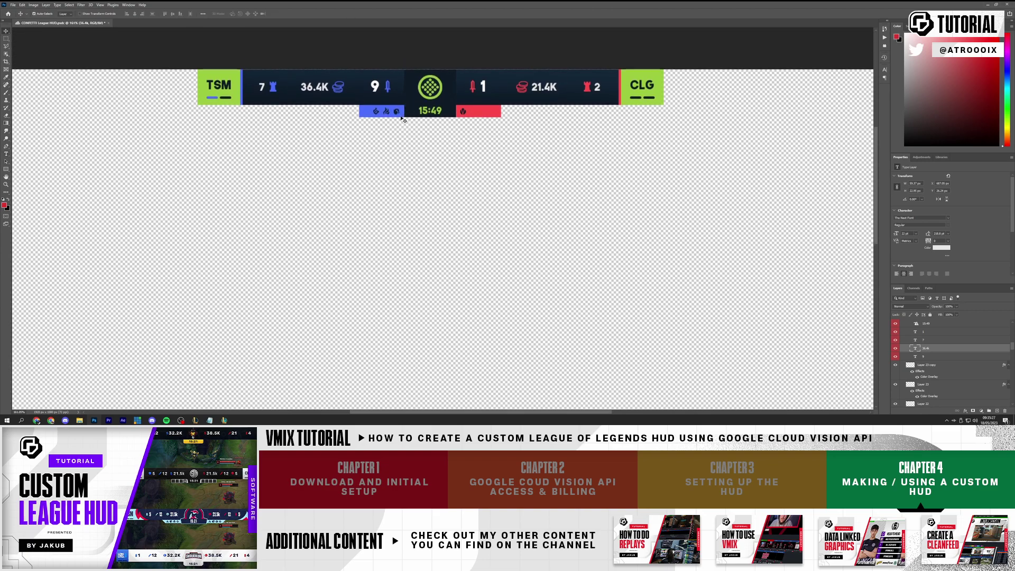
pyautogui.moveTo(397, 113)
pyautogui.mouseDown()
pyautogui.moveTo(450, 117)
pyautogui.moveTo(382, 115)
pyautogui.mouseUp()
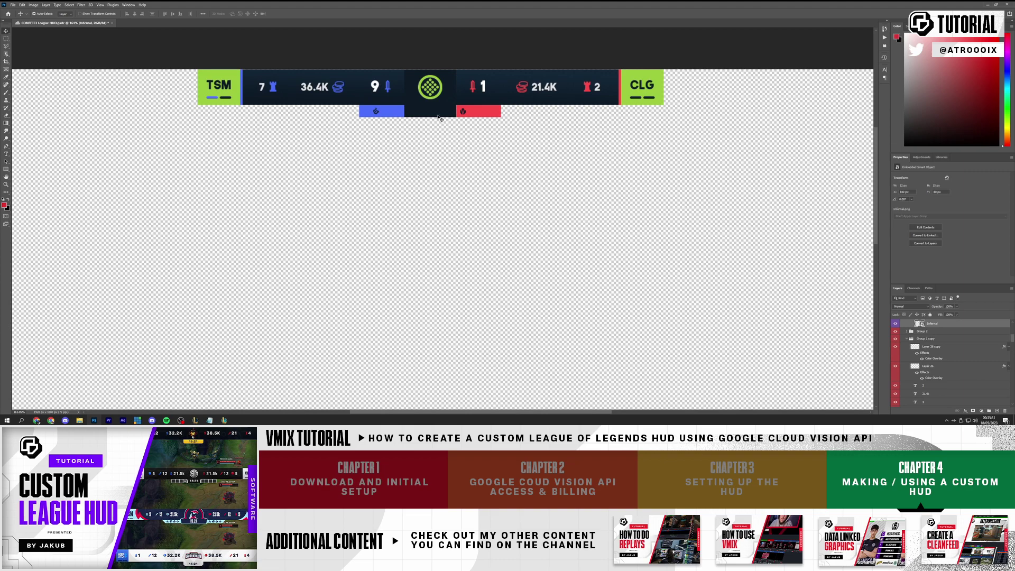
# Step: Delete the red-box icon, kill, tower and 21.4K gold counts, and TSM/CLG labels
pyautogui.press('Delete')
pyautogui.click(478, 90)
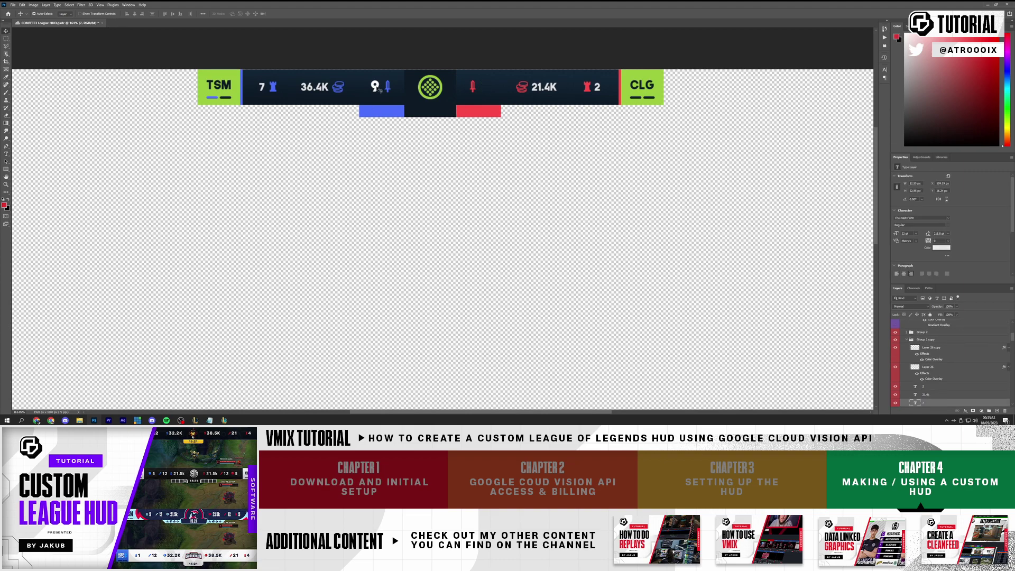
pyautogui.press('Delete')
pyautogui.click(269, 89)
pyautogui.press('Delete')
pyautogui.click(533, 89)
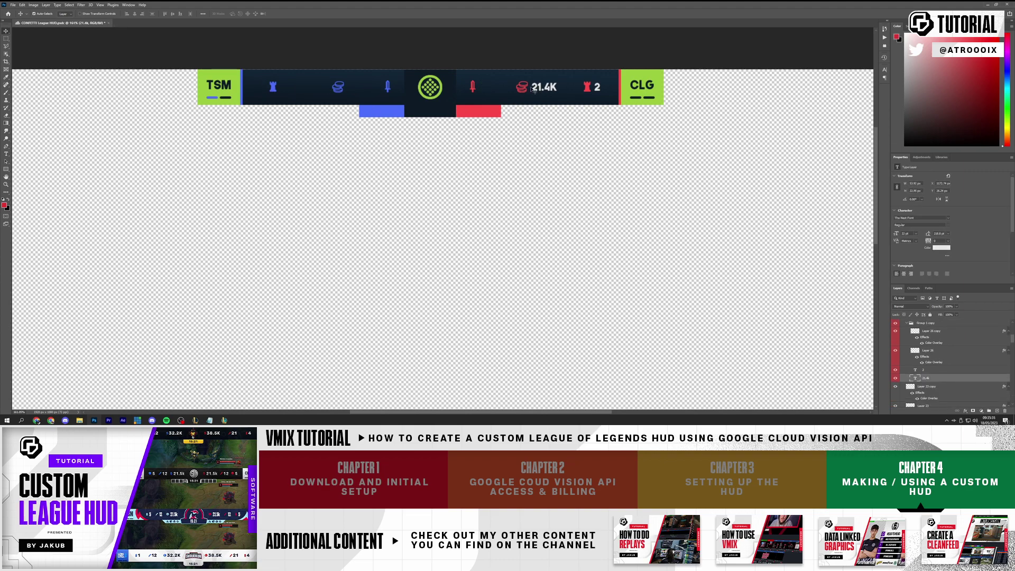
pyautogui.press('Delete')
pyautogui.click(597, 88)
pyautogui.press('Delete')
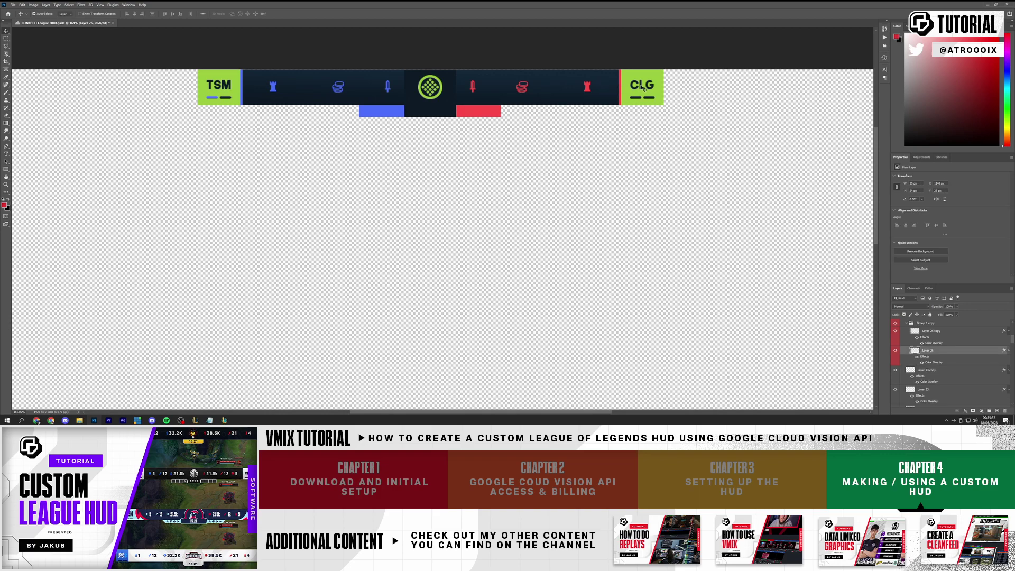
pyautogui.press('Delete')
pyautogui.hotkey('ctrl', '1')
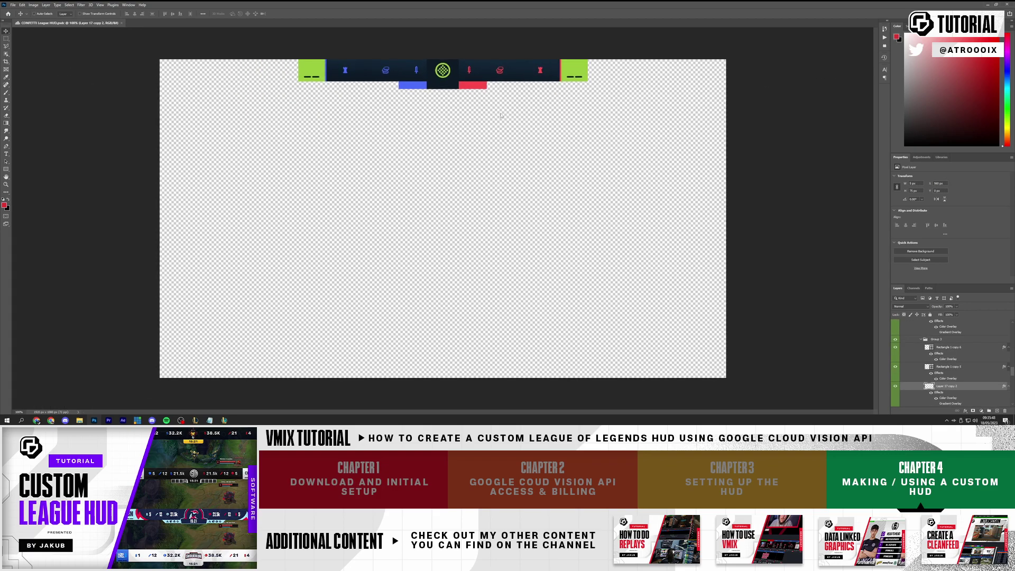
# Step: Save a PNG copy of the HUD design to the Desktop
pyautogui.hotkey('ctrl', 'alt', 's')
pyautogui.click(79, 249)
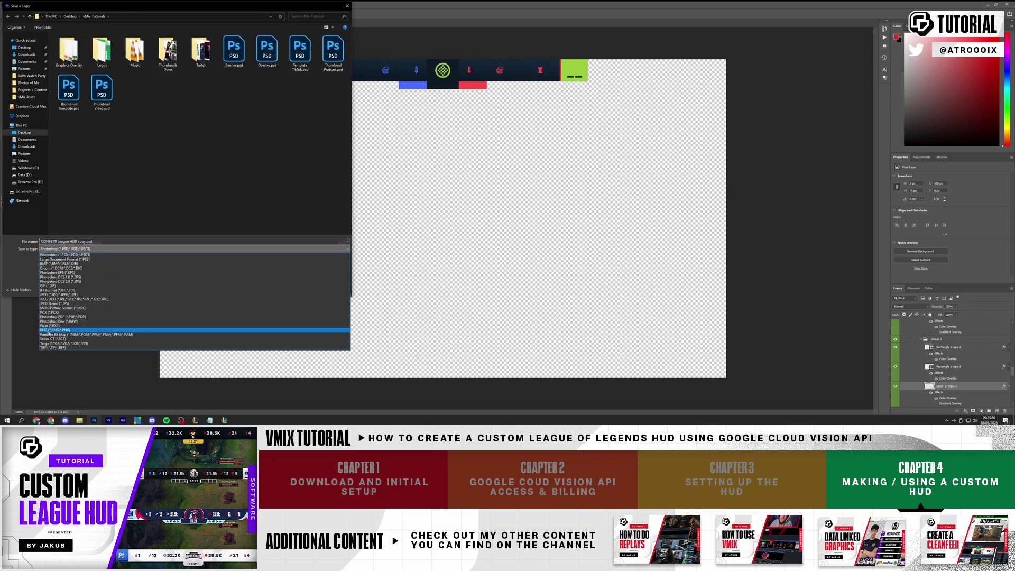
pyautogui.click(49, 329)
pyautogui.click(23, 47)
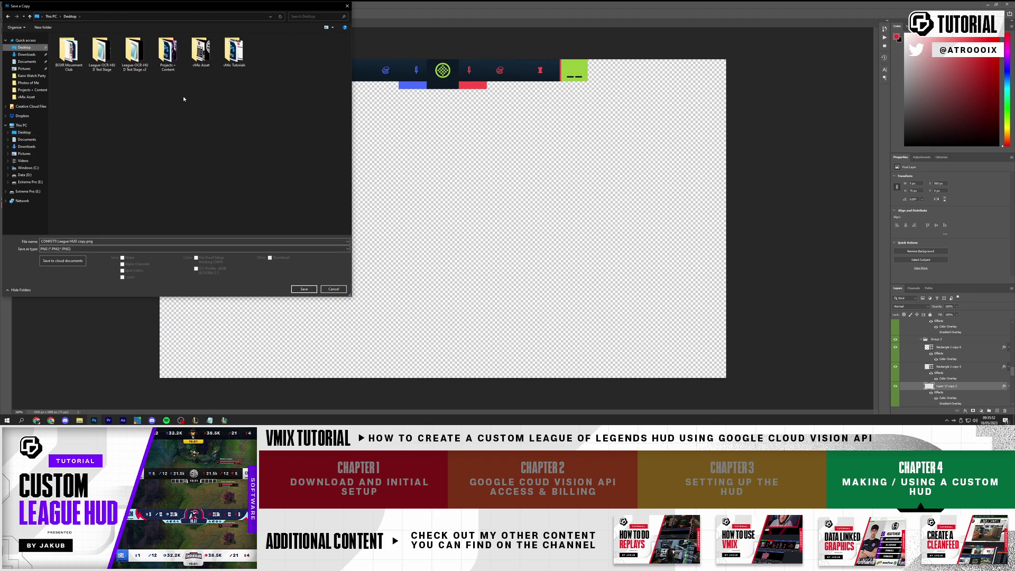
pyautogui.click(96, 241)
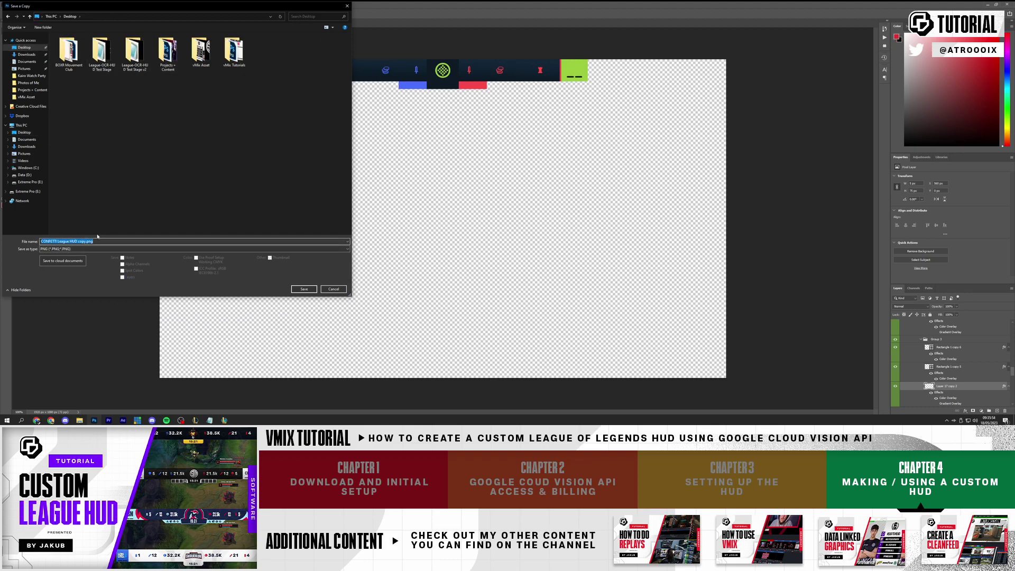
pyautogui.press('Return')
pyautogui.press('Return')
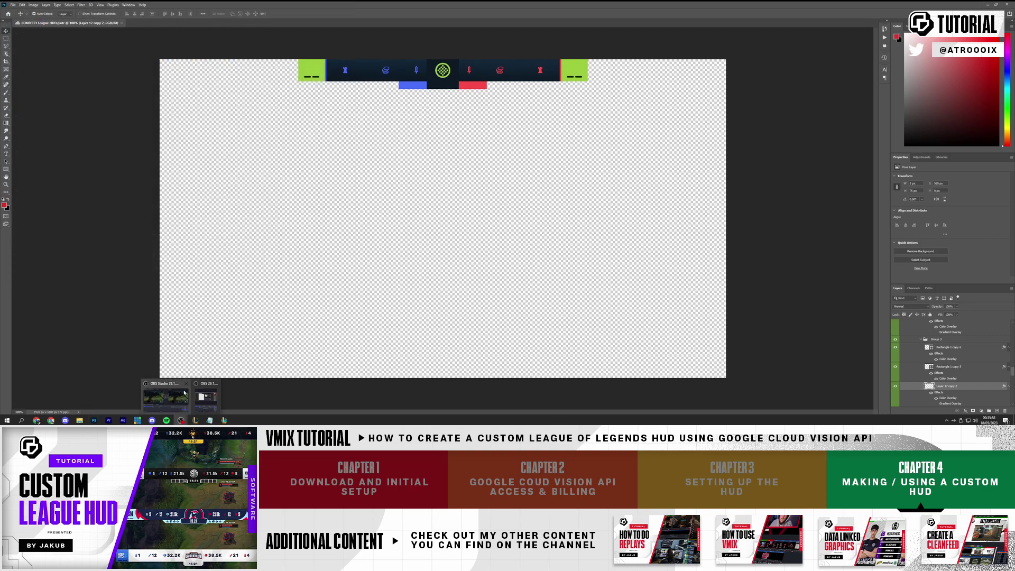
# Step: Add an Image source showing HUD.png from the Desktop
pyautogui.click(181, 420)
pyautogui.rightClick(458, 330)
pyautogui.moveTo(467, 334)
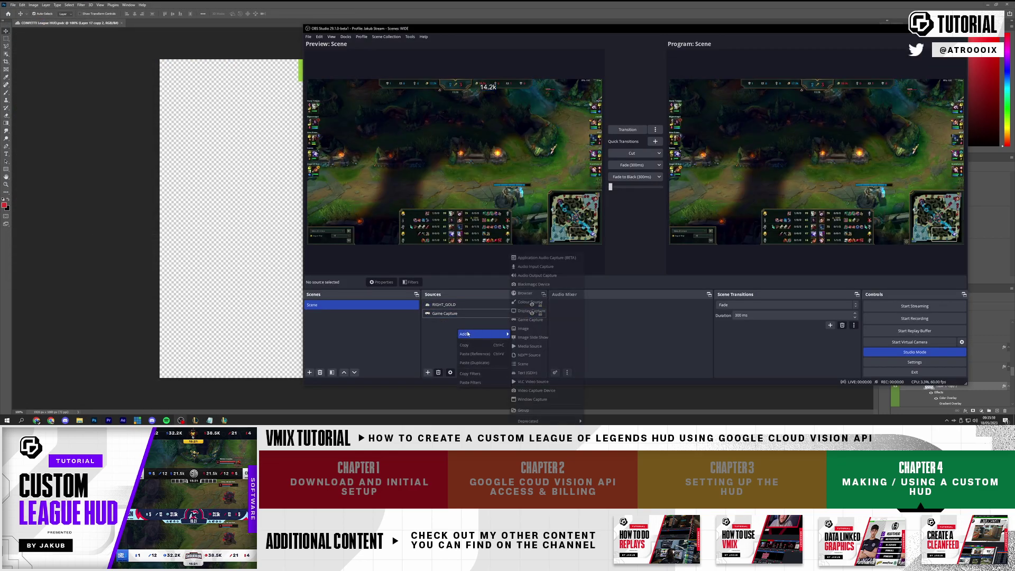
pyautogui.click(523, 329)
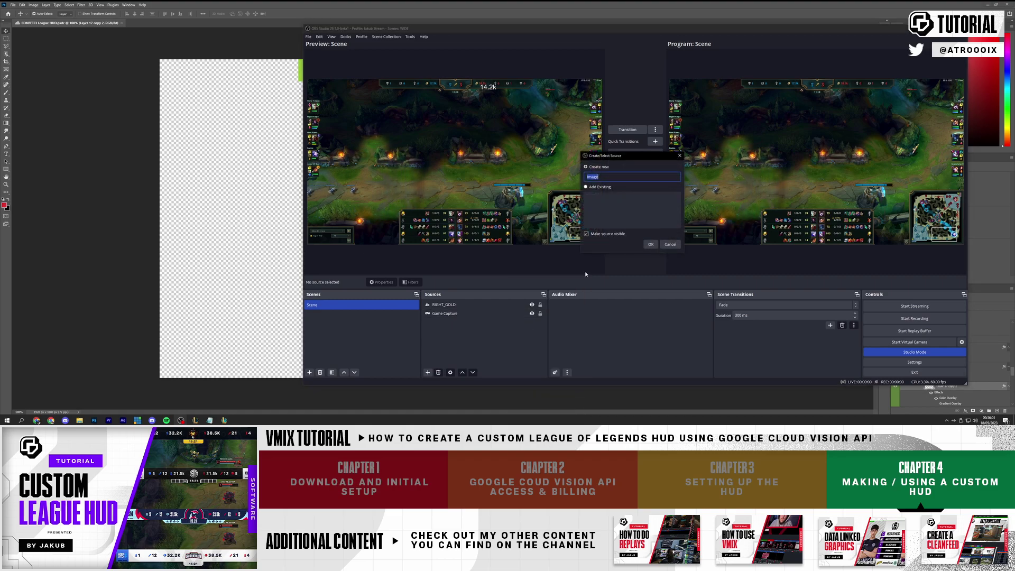
pyautogui.click(651, 244)
pyautogui.click(722, 210)
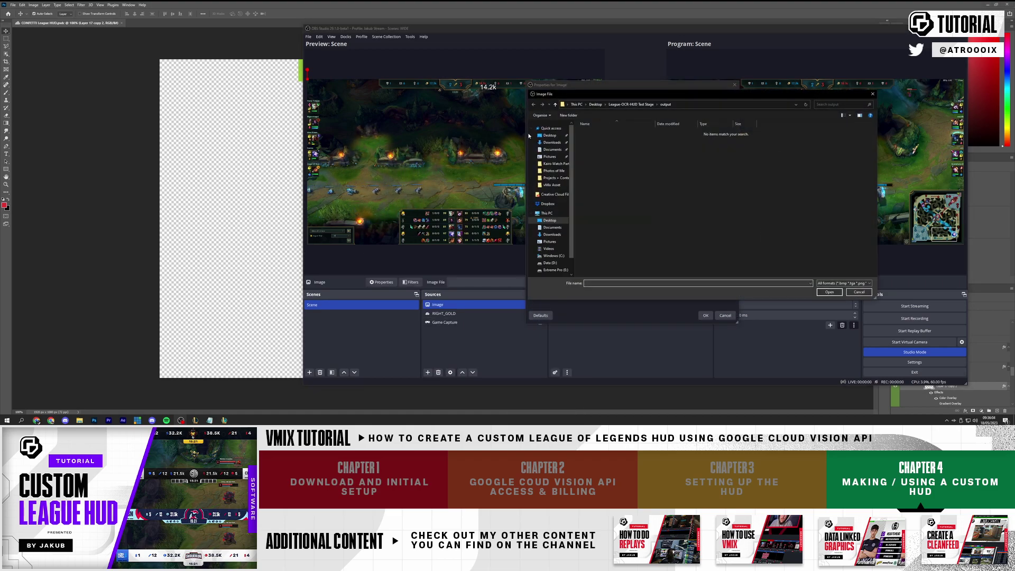
pyautogui.click(550, 135)
pyautogui.click(792, 138)
pyautogui.doubleClick(793, 138)
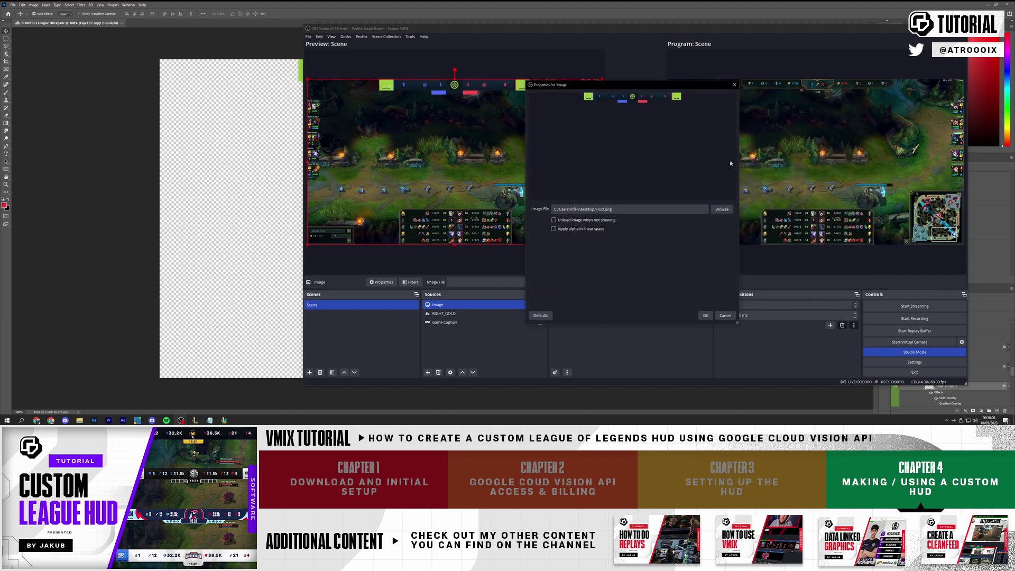
pyautogui.click(705, 315)
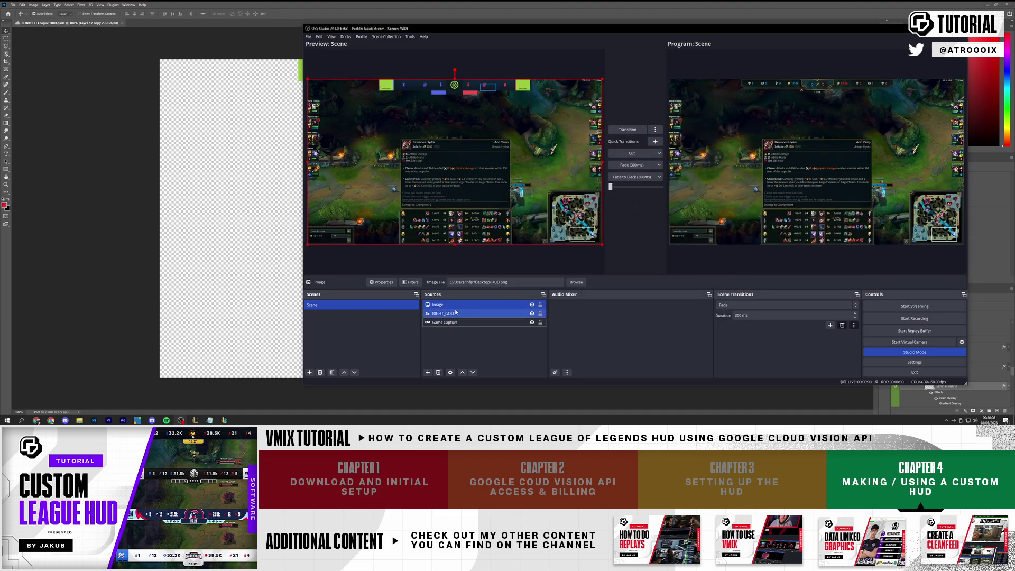
# Step: Align the HUD image, put it below RIGHT_GOLD, cut it to Program, then hide it
pyautogui.moveTo(475, 93); pyautogui.dragTo(476, 91)
pyautogui.moveTo(438, 305); pyautogui.dragTo(451, 313)
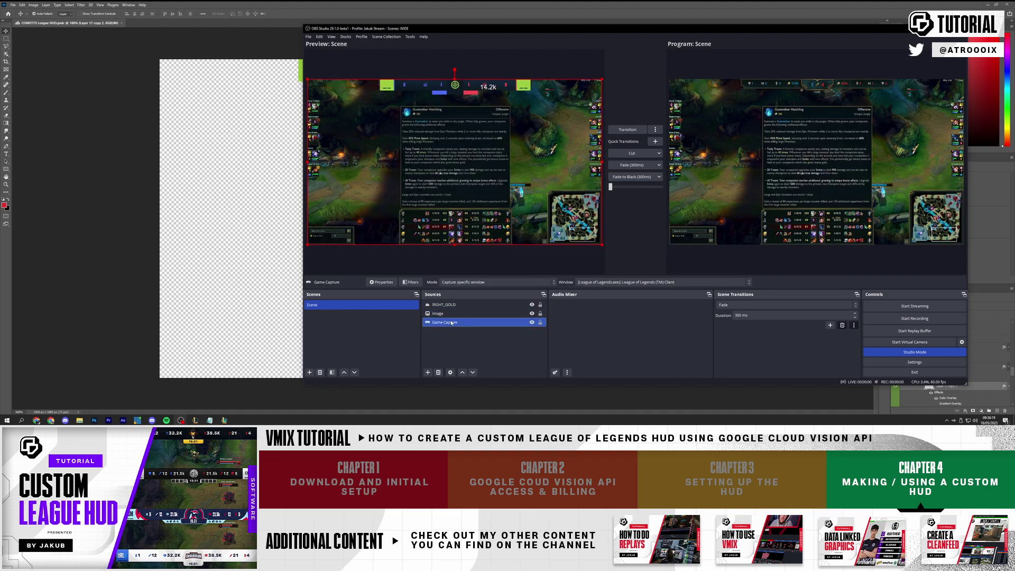
pyautogui.click(631, 153)
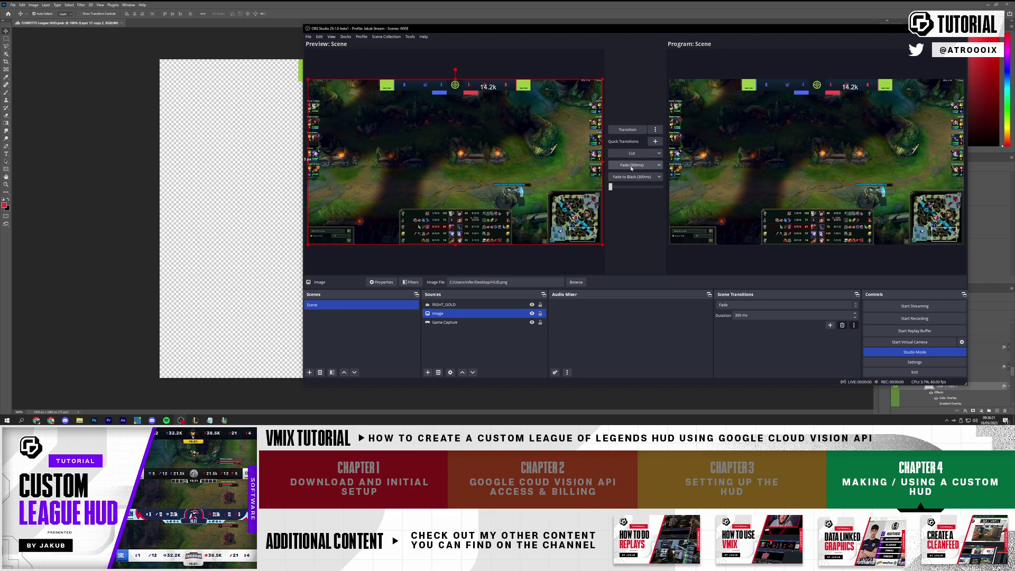
pyautogui.click(532, 313)
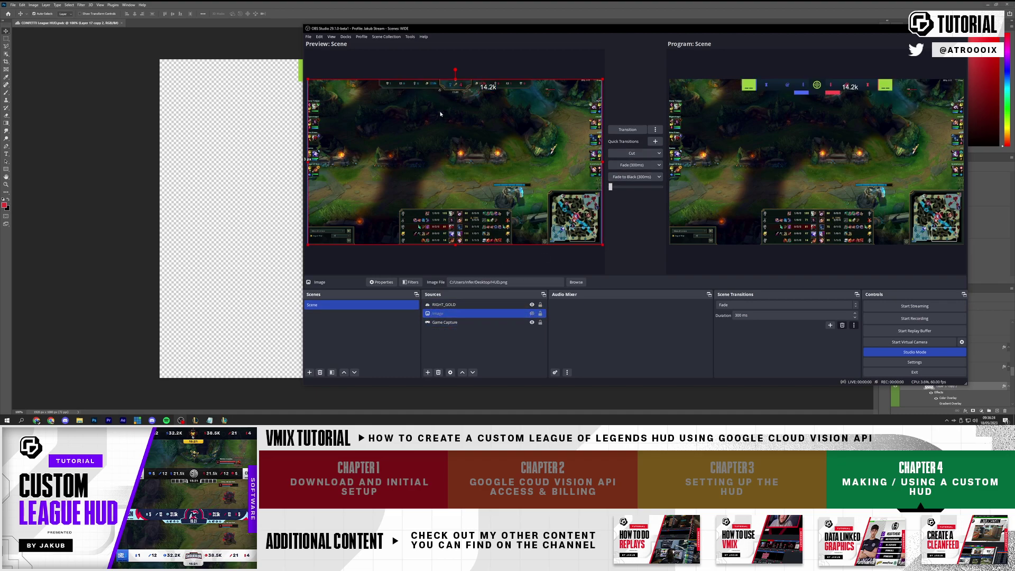
# Step: Re-show the HUD overlay and duplicate Scene as Scene 2
pyautogui.click(531, 314)
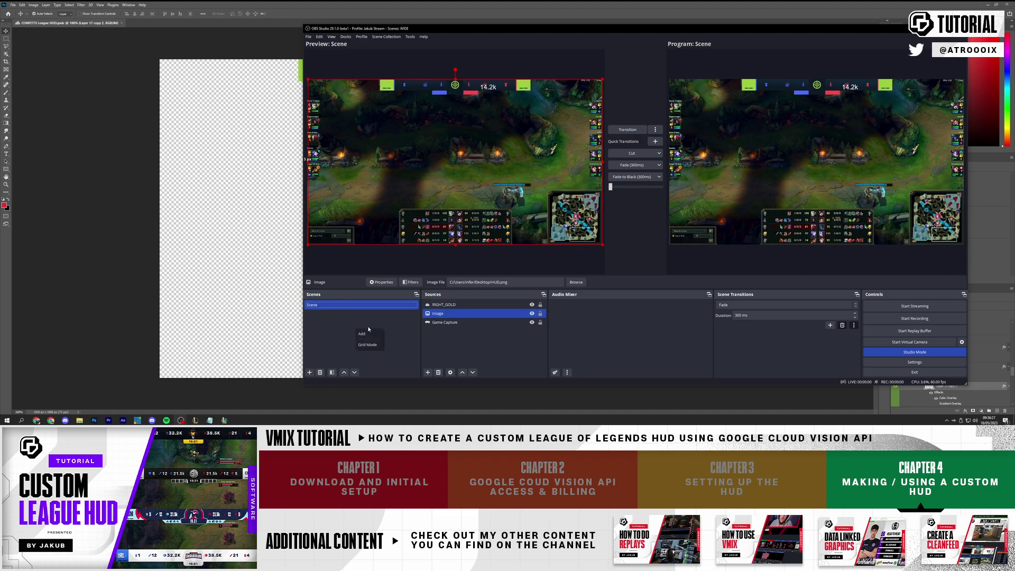
pyautogui.click(310, 372)
pyautogui.click(640, 216)
pyautogui.rightClick(374, 305)
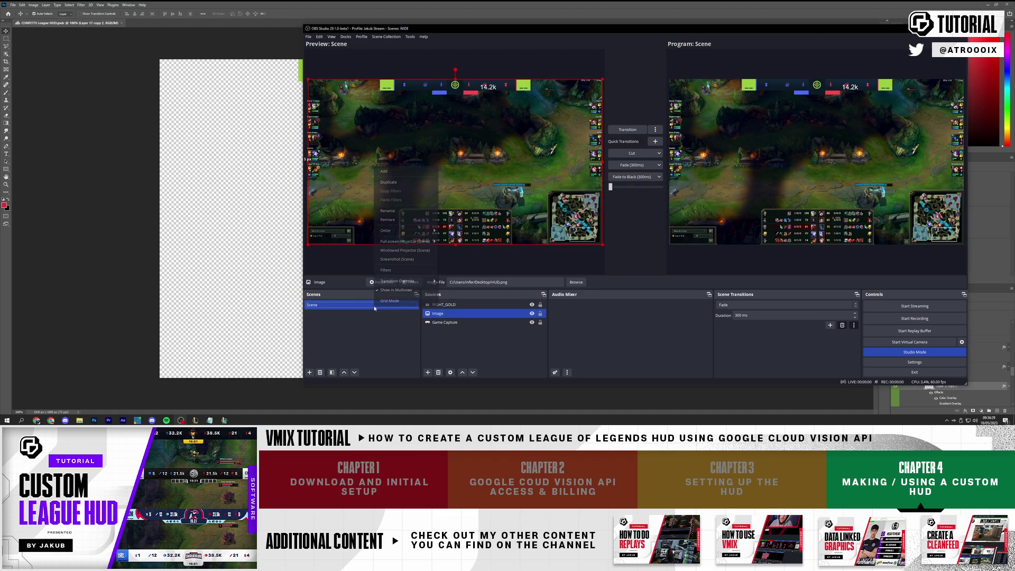
pyautogui.click(395, 182)
pyautogui.press('Return')
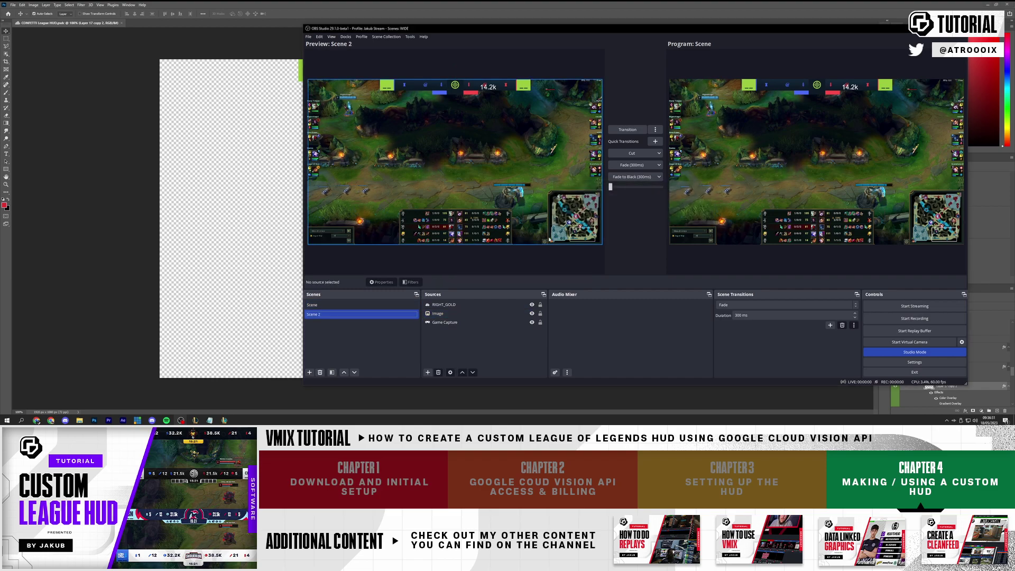
# Step: Remove RIGHT_GOLD and the HUD image from Scene 2, reselect Scene, and exit Studio Mode
pyautogui.click(460, 314)
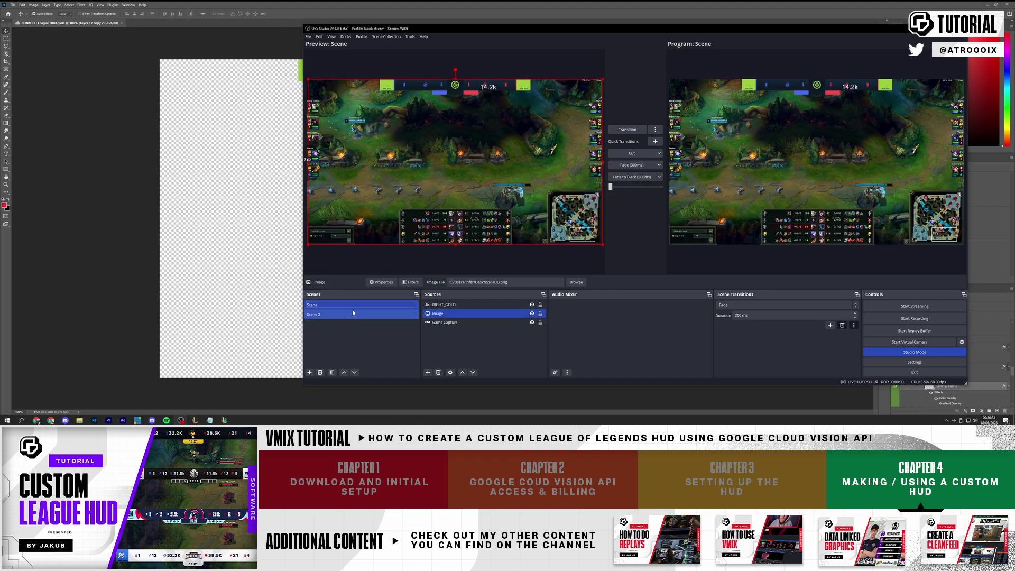
pyautogui.click(460, 322)
pyautogui.click(460, 305)
pyautogui.press('Delete')
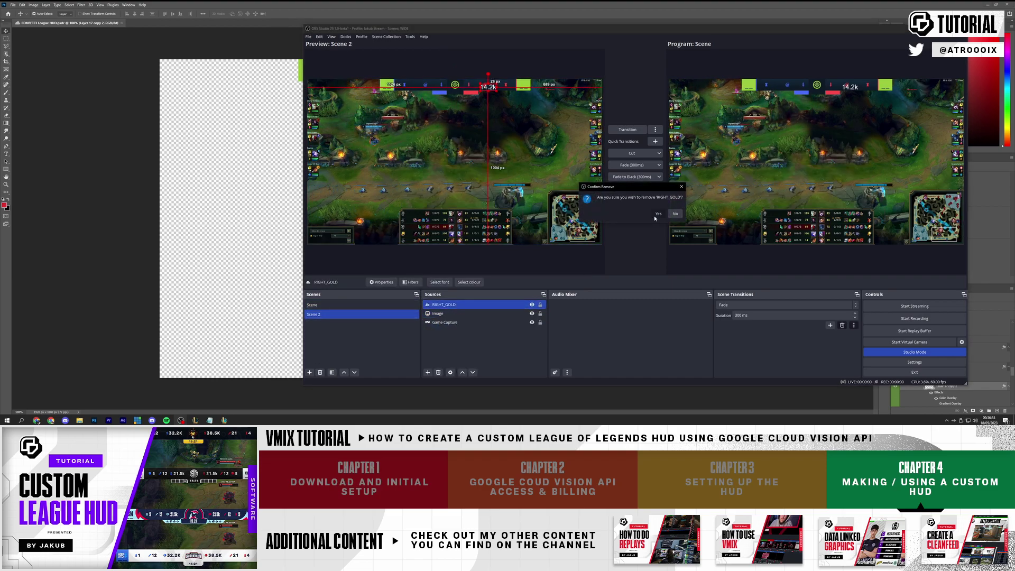
pyautogui.click(651, 213)
pyautogui.press('Delete')
pyautogui.press('Escape')
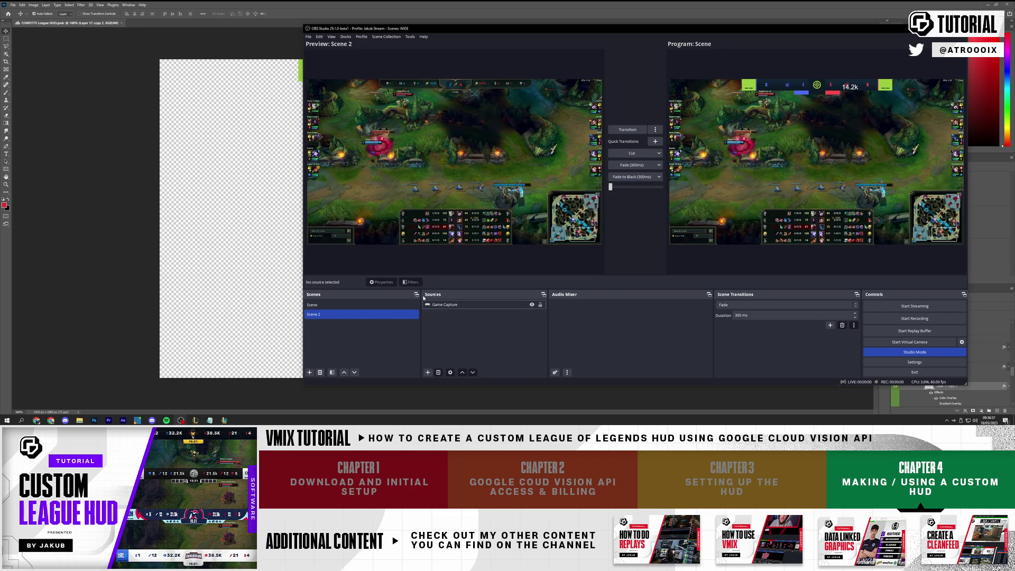
pyautogui.click(312, 305)
pyautogui.click(923, 353)
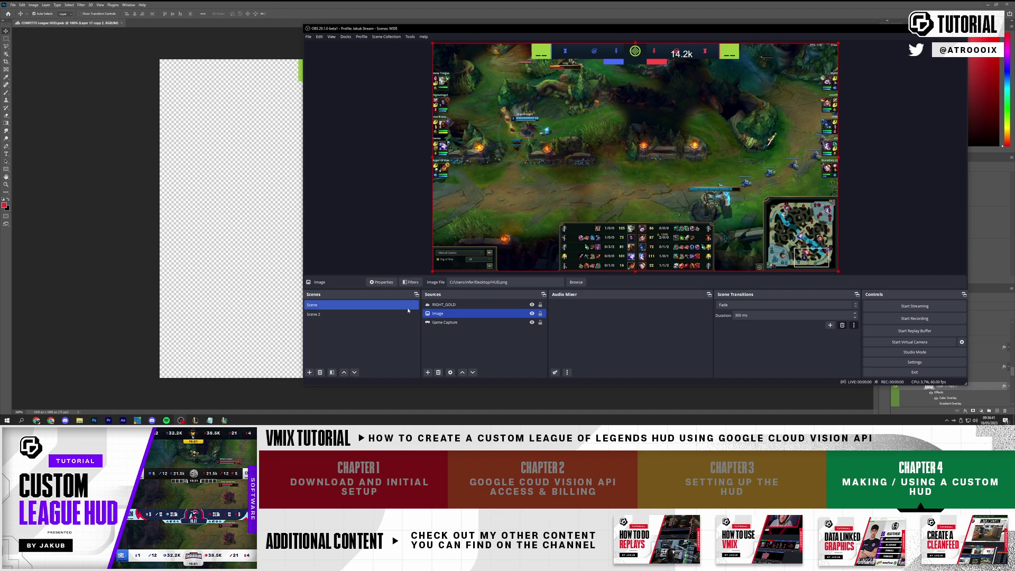
# Step: Duplicate the RIGHT_GOLD source and point the copy at left_gold.txt
pyautogui.click(444, 305)
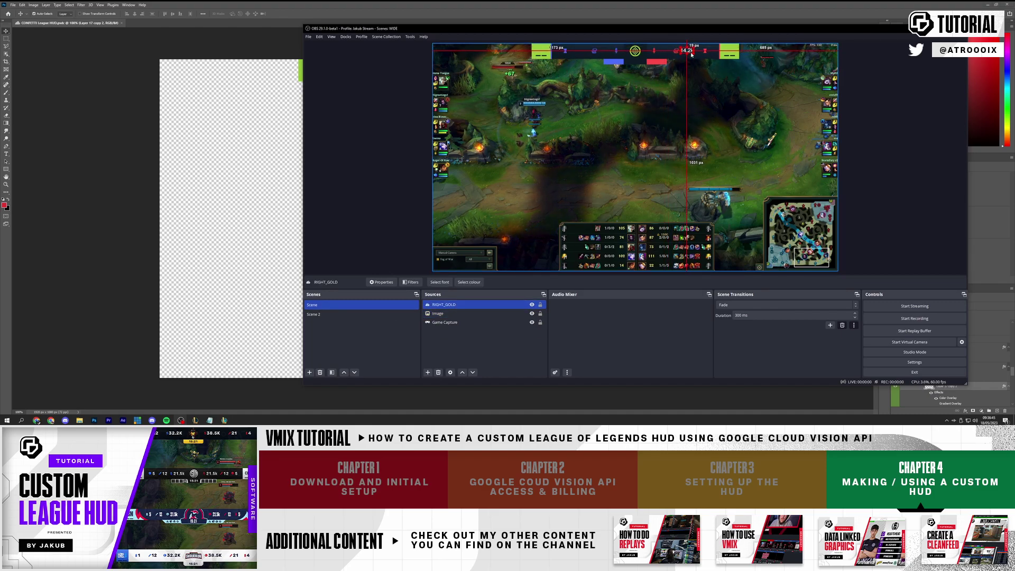
pyautogui.click(461, 306)
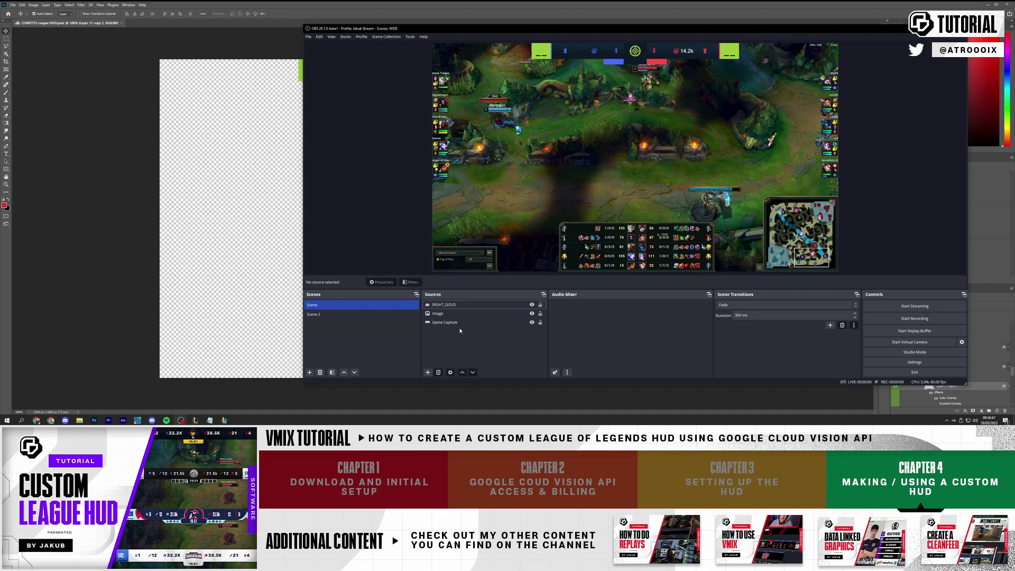
pyautogui.hotkey('ctrl', 'c')
pyautogui.hotkey('ctrl', 'v')
pyautogui.rightClick(461, 308)
pyautogui.click(478, 291)
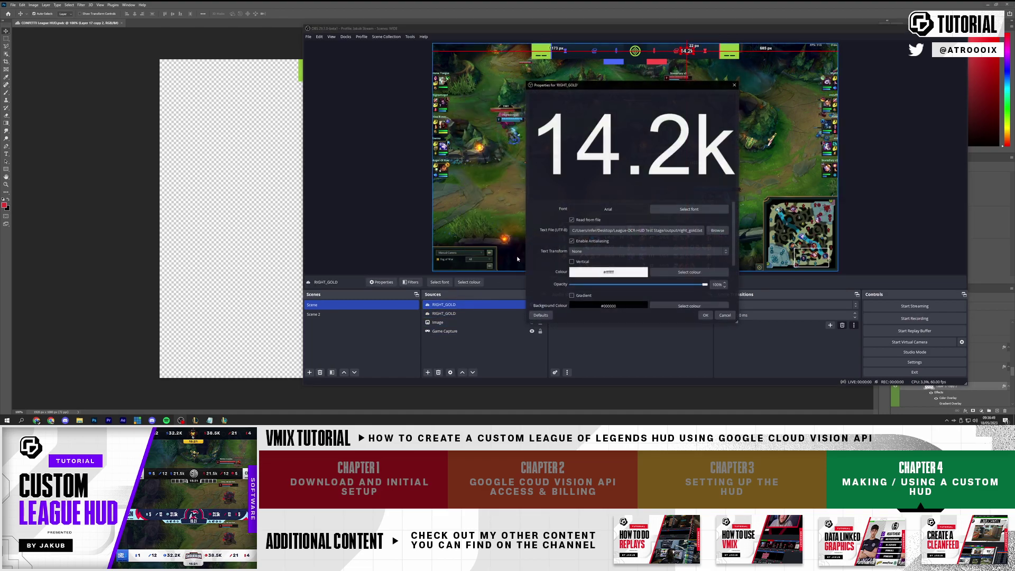
pyautogui.click(717, 230)
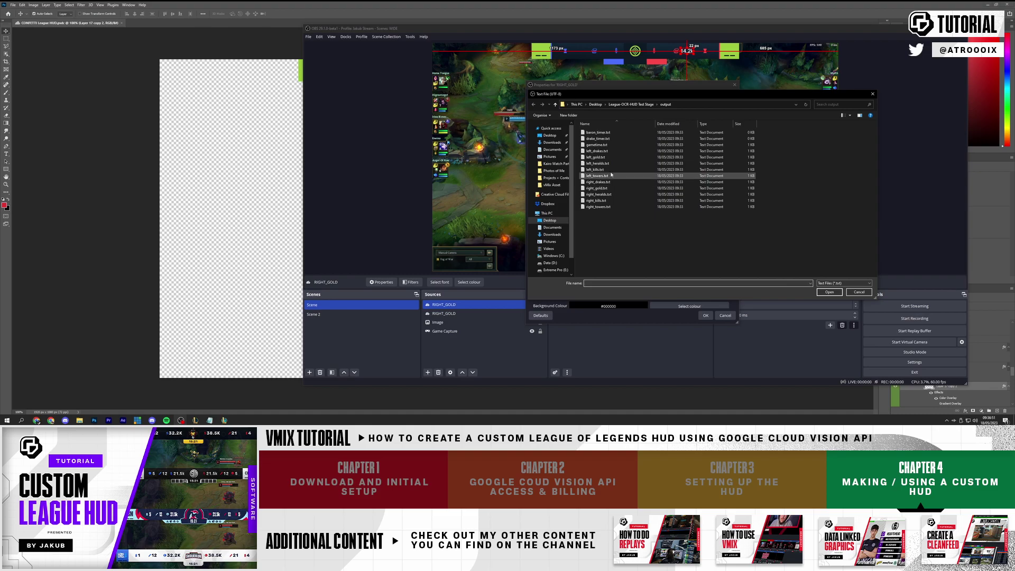
pyautogui.doubleClick(608, 162)
pyautogui.click(705, 316)
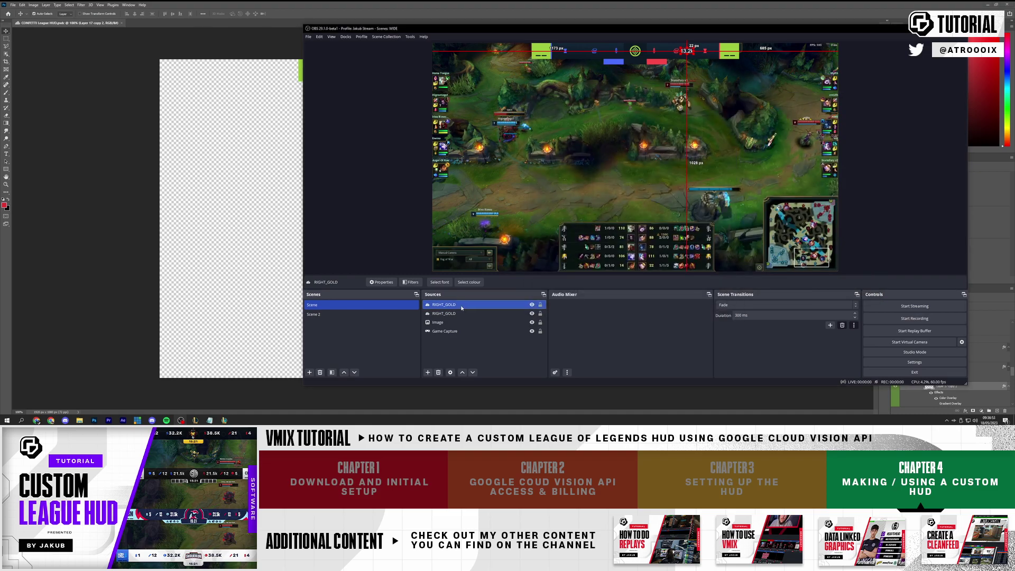
# Step: Rename the copy LEFT_GOLD and move it to the left gold slot
pyautogui.rightClick(461, 305)
pyautogui.moveTo(481, 235)
pyautogui.click(476, 166)
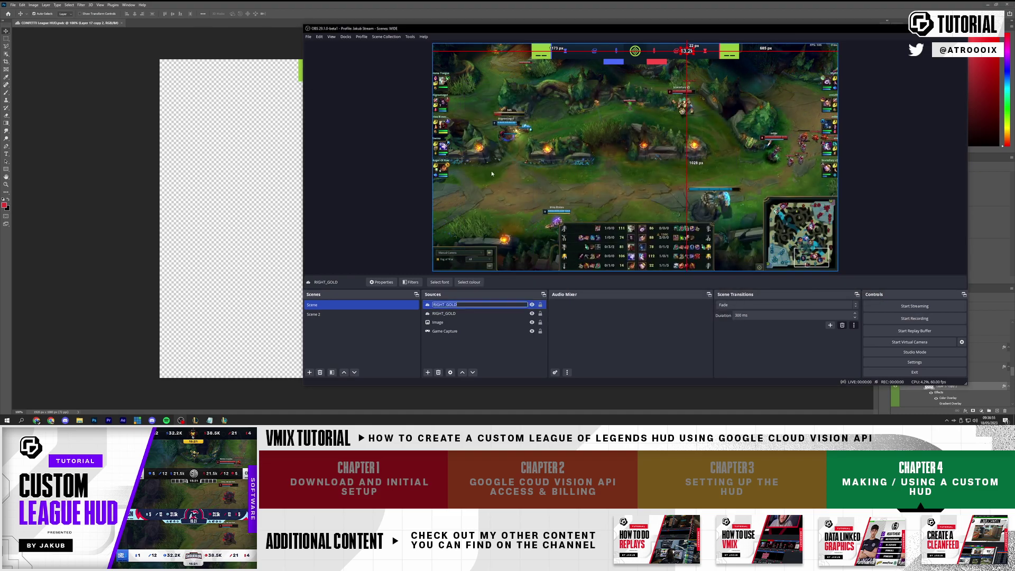
pyautogui.write('LEFT_GOLD')
pyautogui.press('Return')
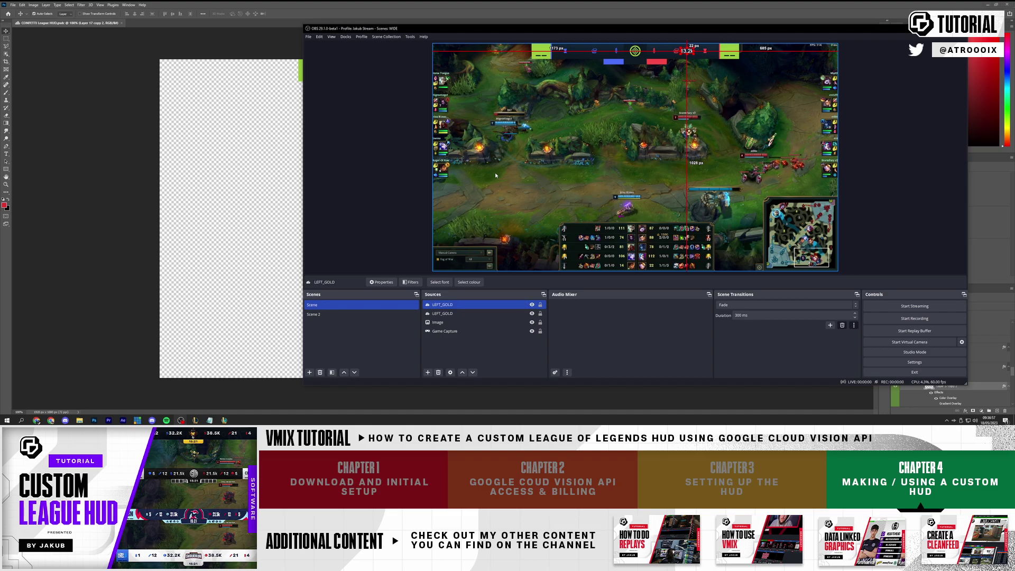
pyautogui.moveTo(689, 52); pyautogui.dragTo(584, 53)
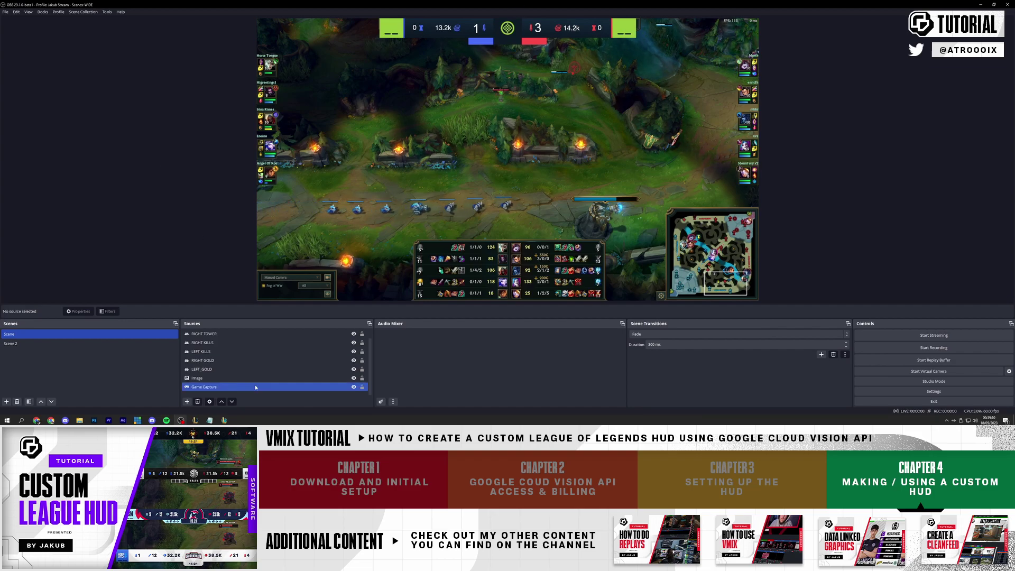
# Step: Turn Studio Mode back on with Scene 2 previewed beside the live output
pyautogui.click(946, 381)
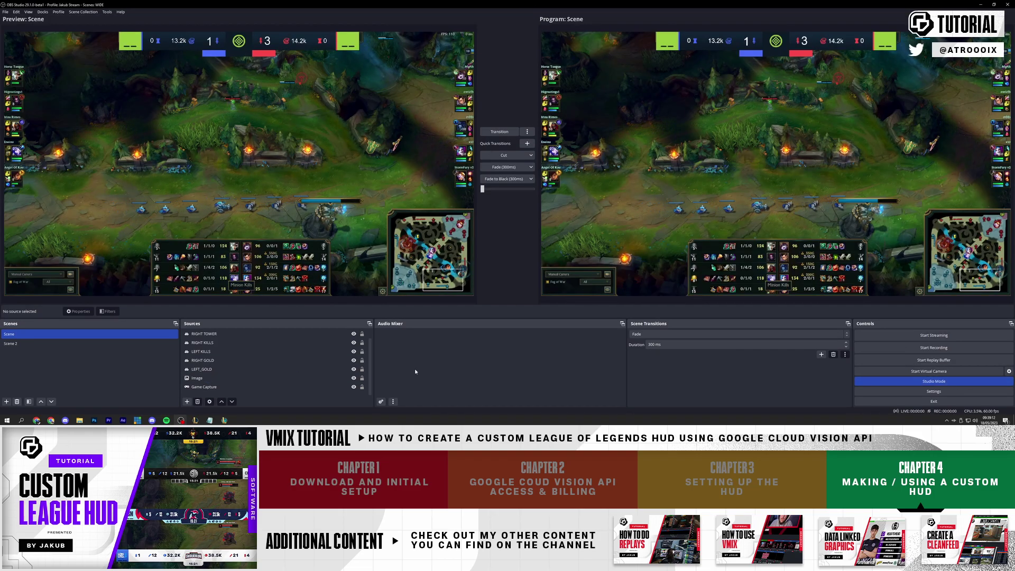
pyautogui.click(40, 344)
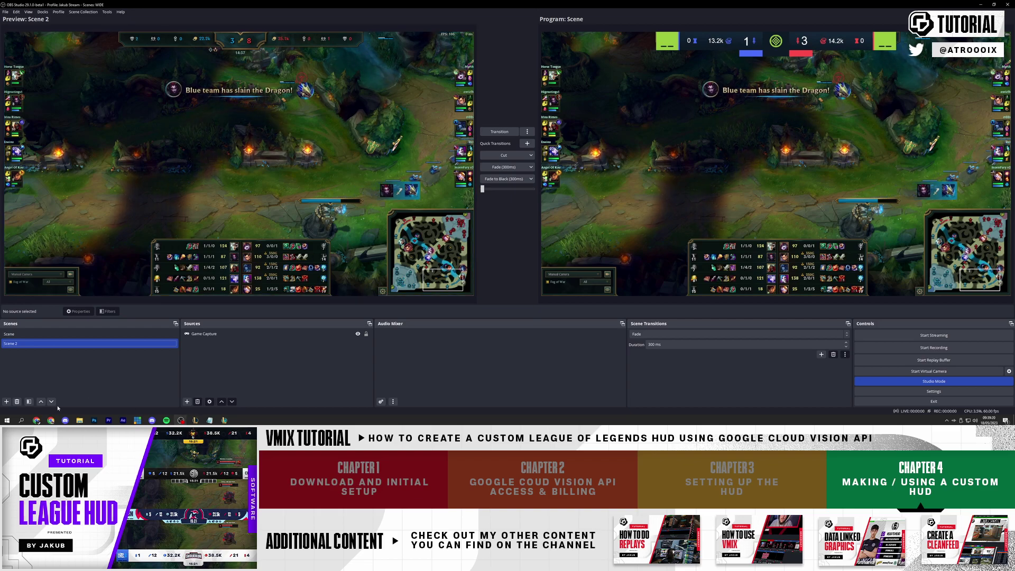
pyautogui.hotkey('alt', 'Tab')
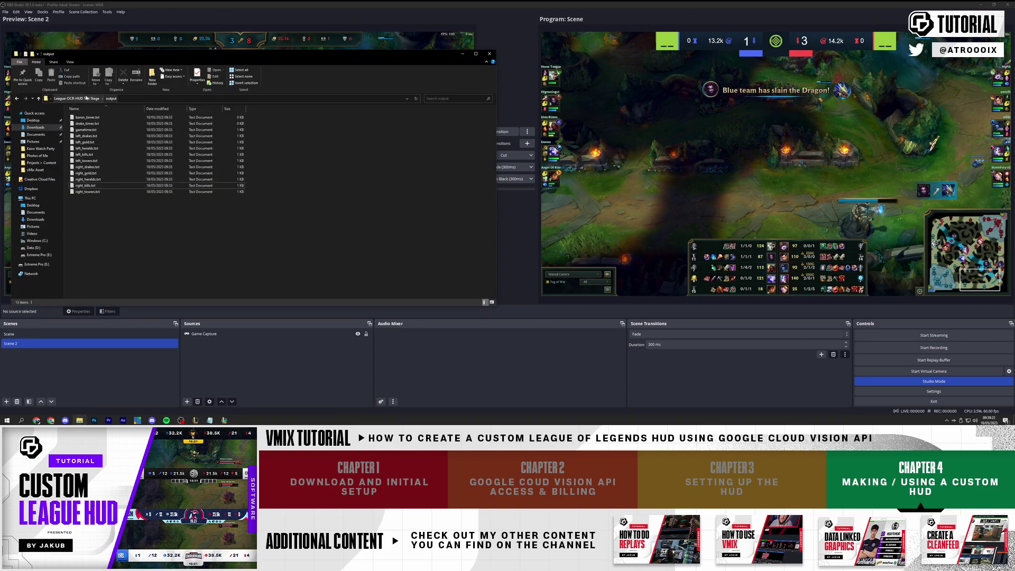
# Step: Relaunch LeagueOCRHud.exe from the League-OCR-HUD Test Stage folder and centre its console
pyautogui.click(76, 99)
pyautogui.doubleClick(94, 143)
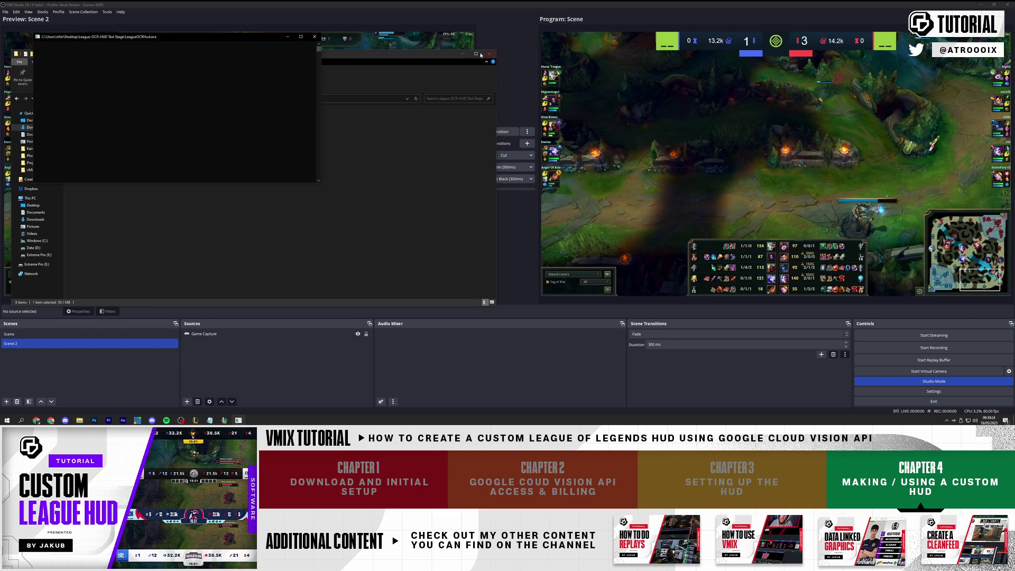
pyautogui.moveTo(191, 43); pyautogui.dragTo(458, 120)
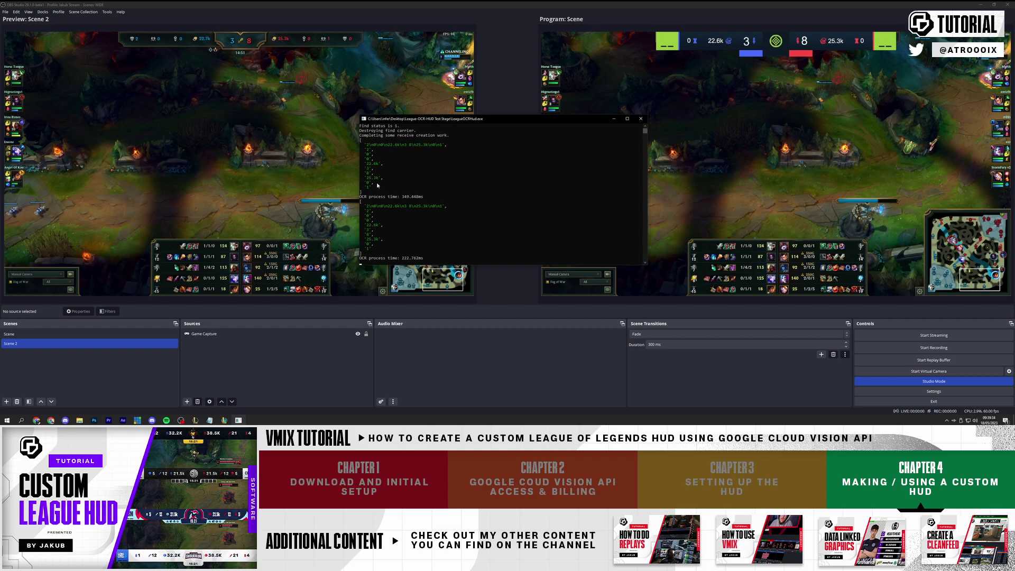
# Step: Bring the League of Legends client to the front and move its window lower-left beside the OBS previews
pyautogui.hotkey('alt', 'Tab')
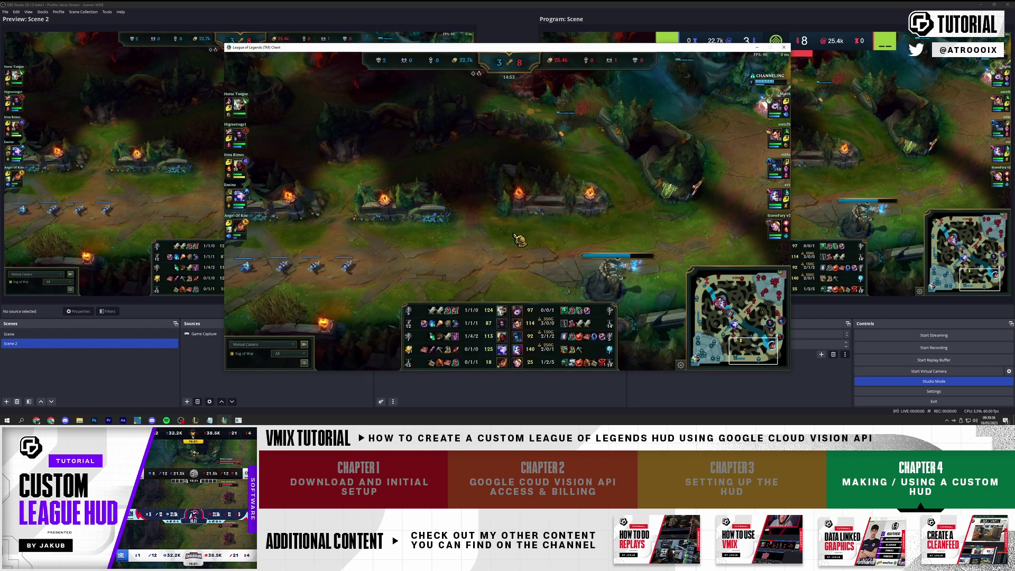
pyautogui.moveTo(370, 47); pyautogui.dragTo(228, 94)
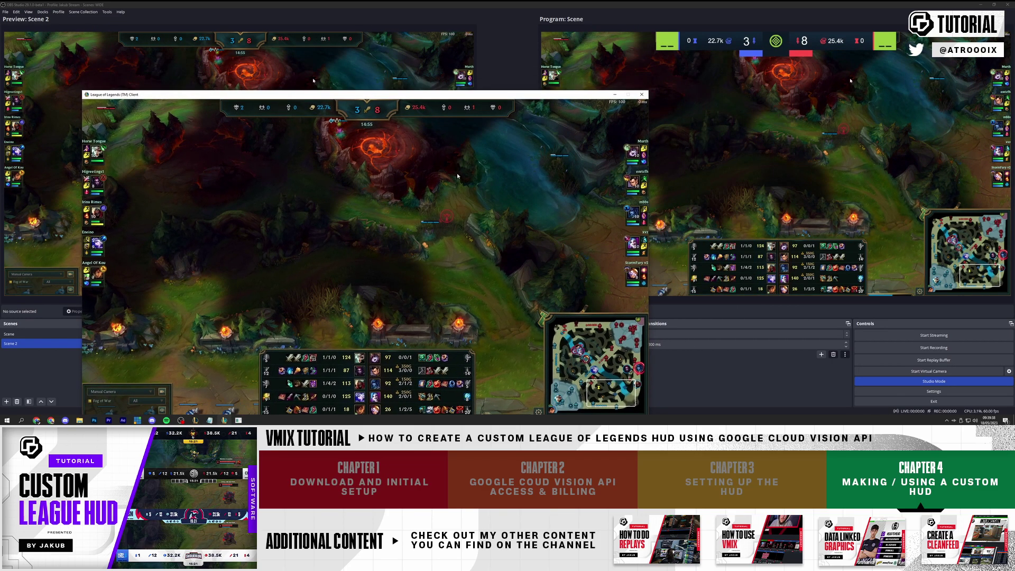